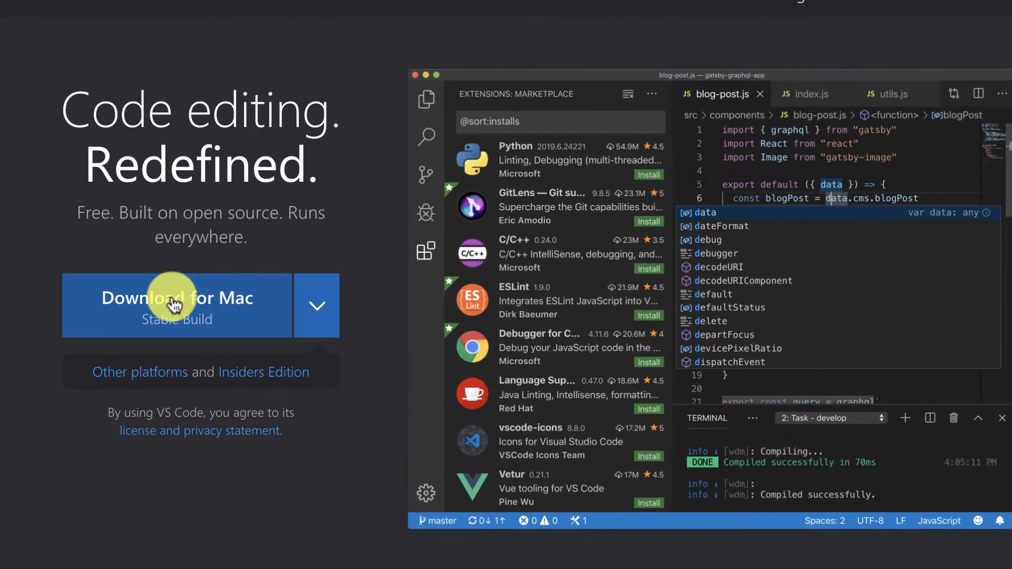
# Step: Download the Visual Studio Code zip for Mac and extract VSCode-darwin-stable.zip
pyautogui.click(174, 305)
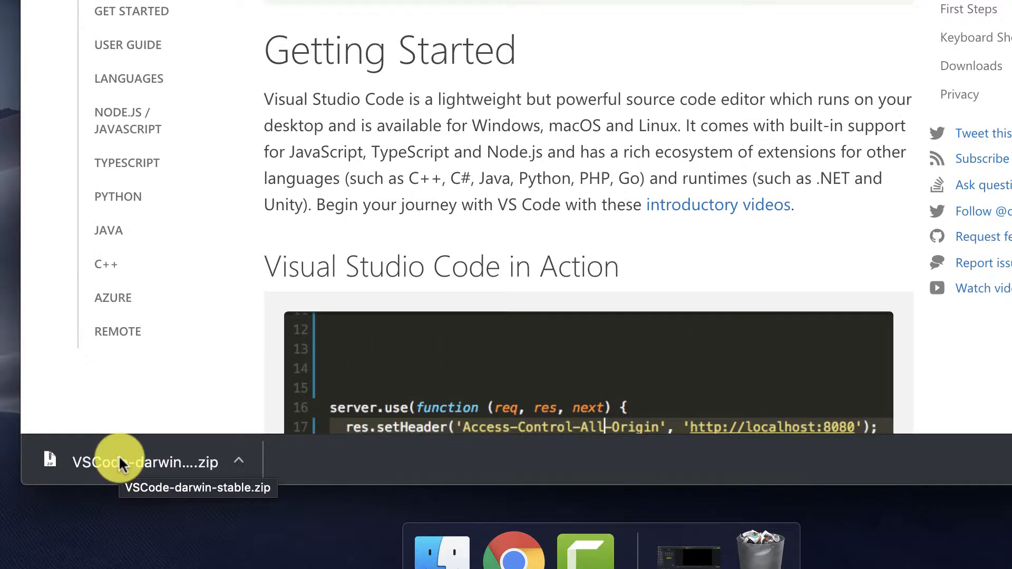
pyautogui.click(120, 460)
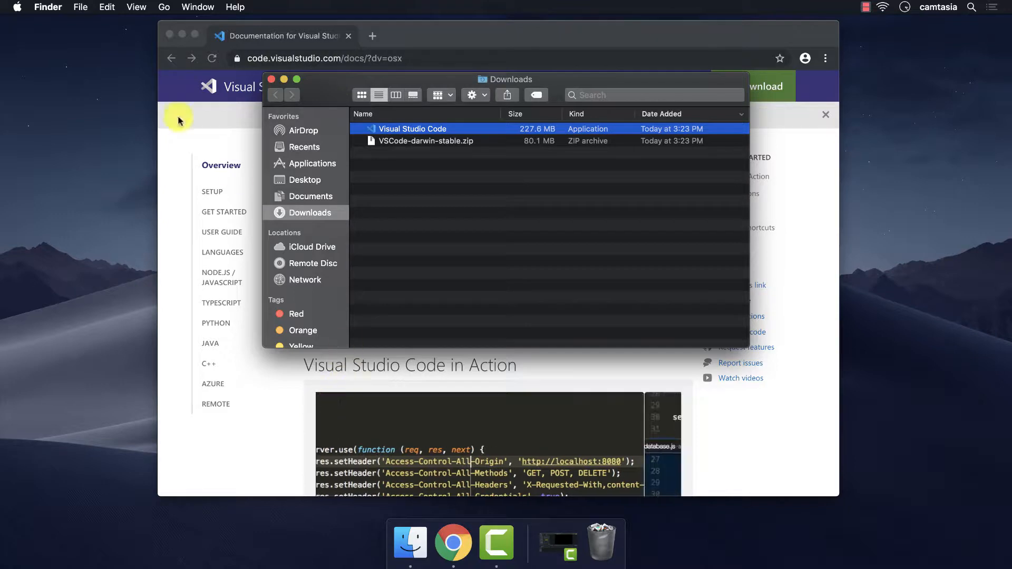
# Step: Move Visual Studio Code into Applications, add it to the Dock, and close Finder
pyautogui.click(183, 35)
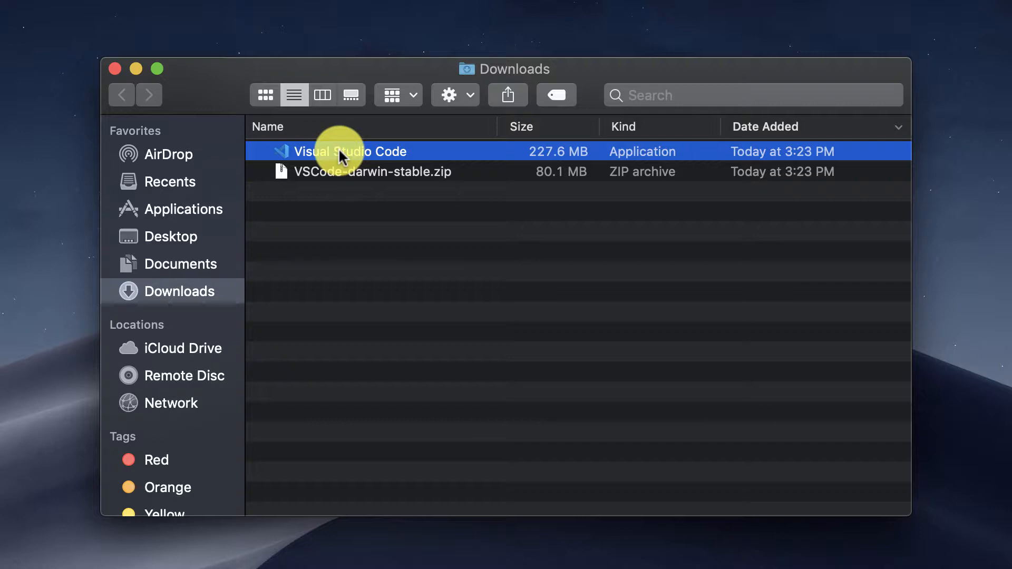
pyautogui.moveTo(339, 155); pyautogui.dragTo(200, 210)
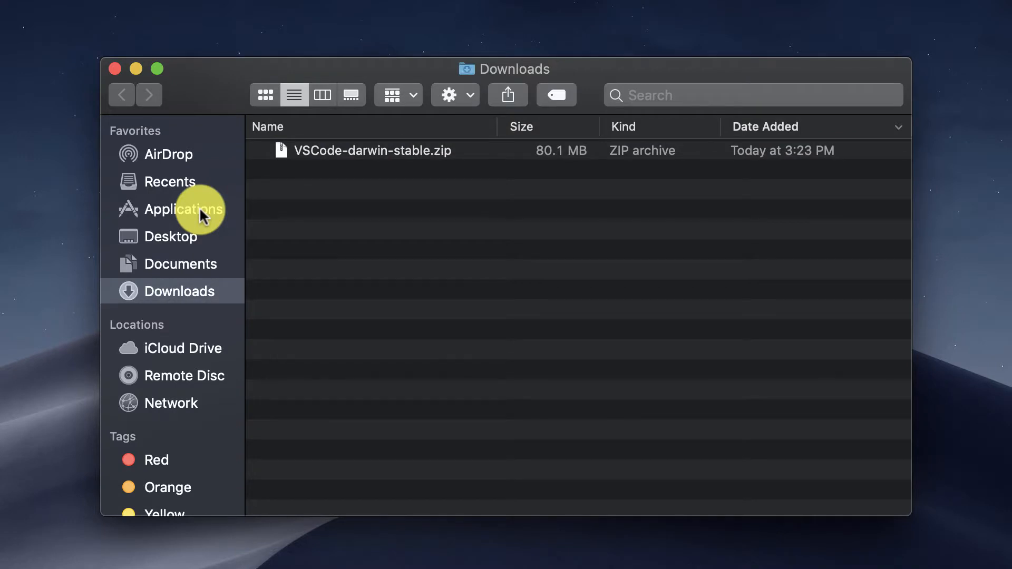
pyautogui.click(199, 206)
pyautogui.scroll(-2, 304, 312)
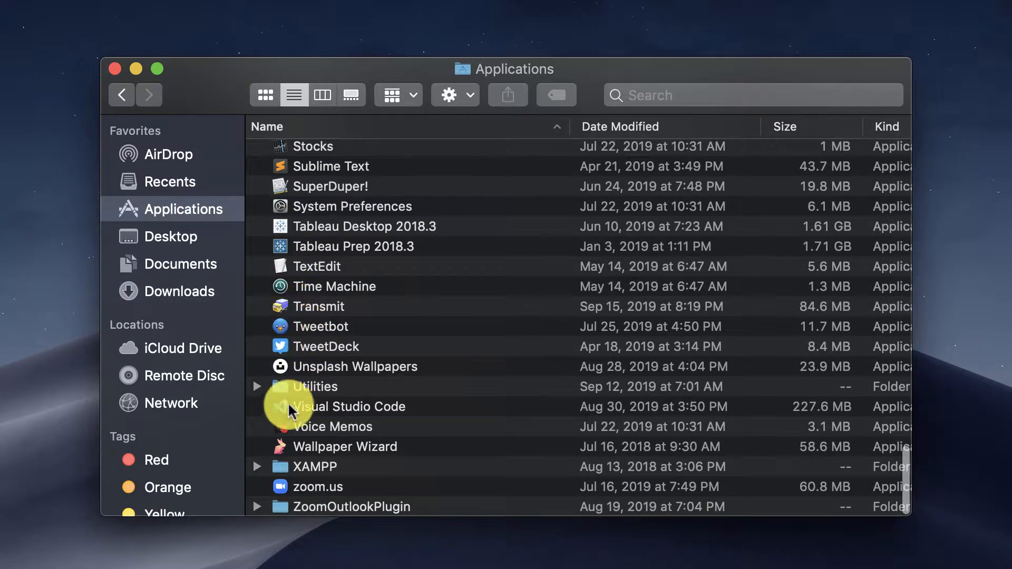
pyautogui.click(295, 403)
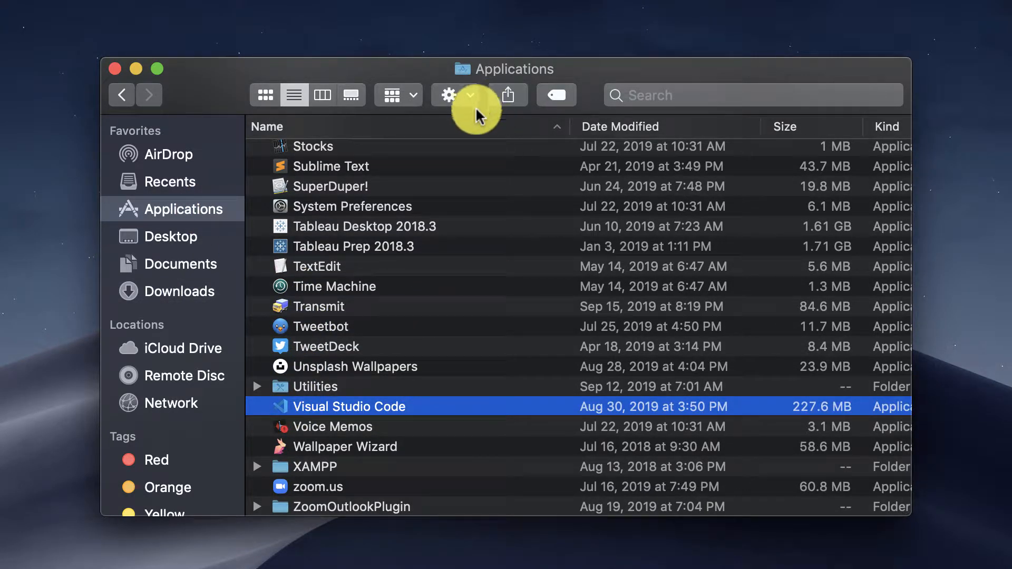
pyautogui.hscroll(2, 333, 411)
pyautogui.hscroll(-2, 333, 410)
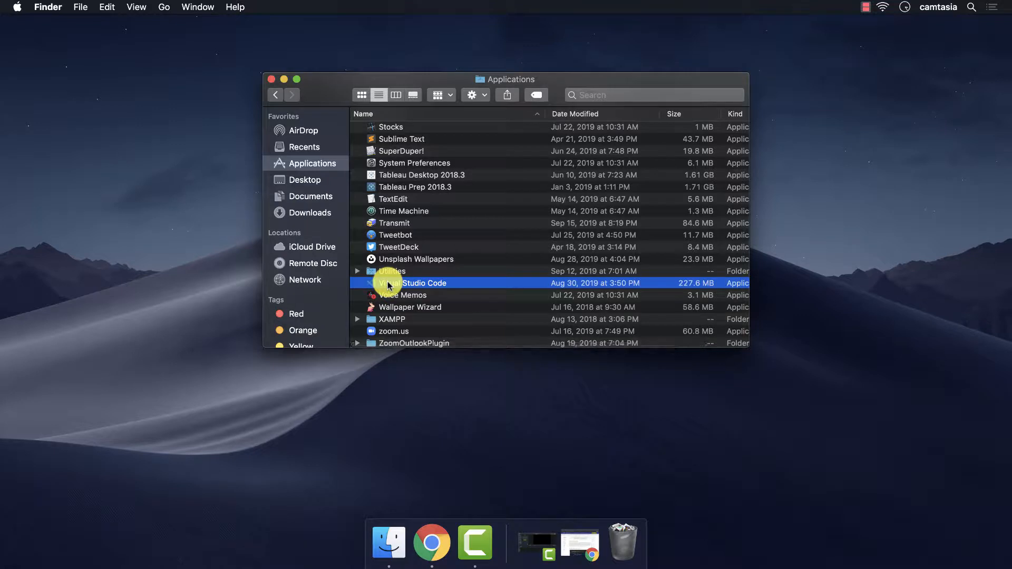
pyautogui.moveTo(387, 285); pyautogui.dragTo(454, 553)
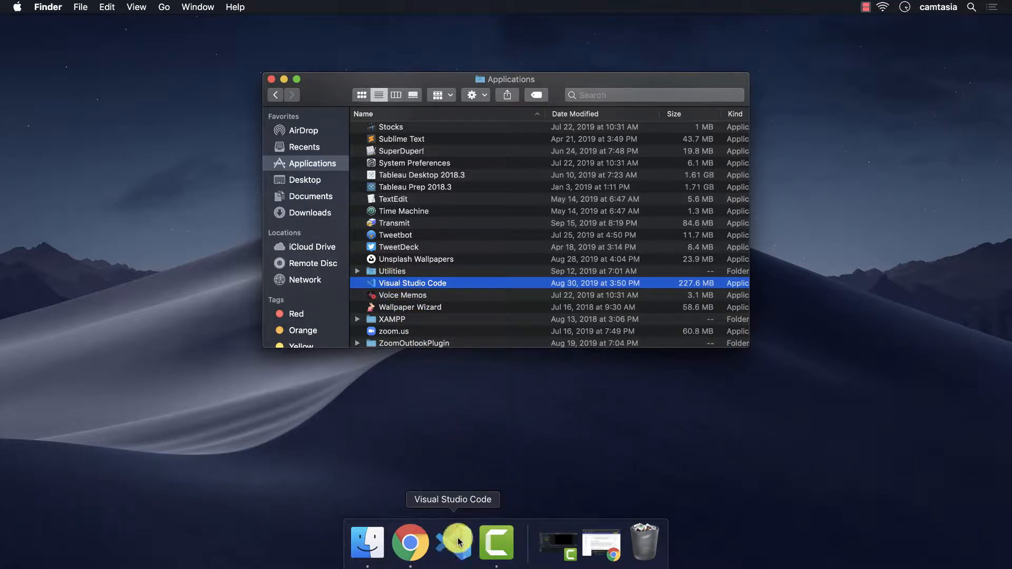
pyautogui.click(480, 163)
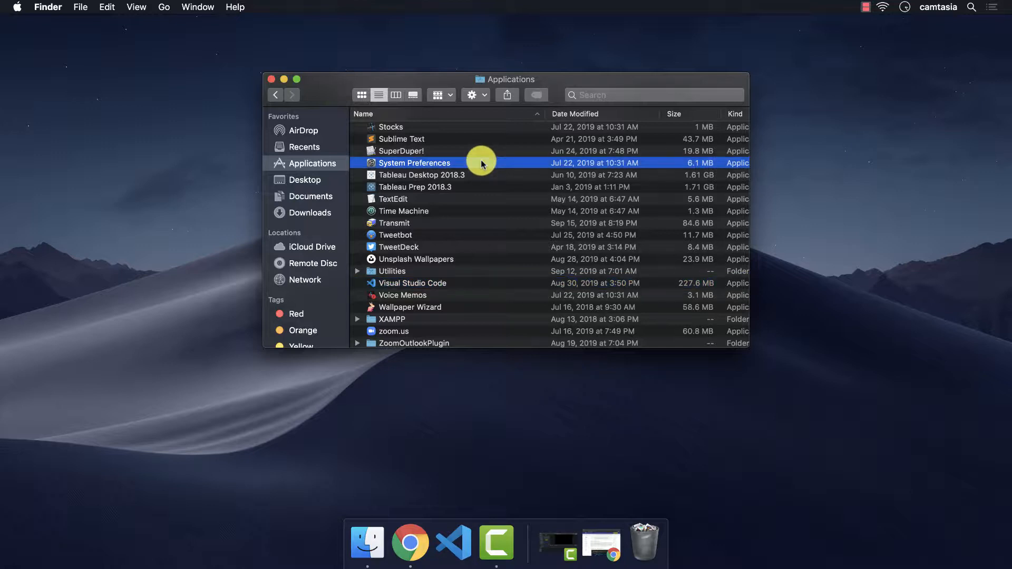
pyautogui.press('super+w')
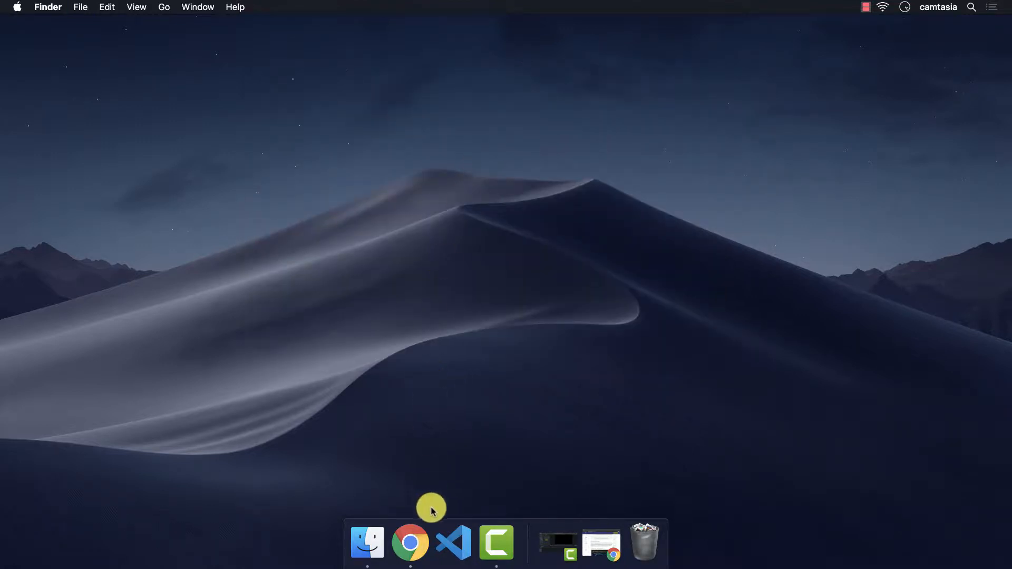
# Step: Launch Visual Studio Code from the Dock, allow the downloaded app, and reposition its window
pyautogui.click(451, 534)
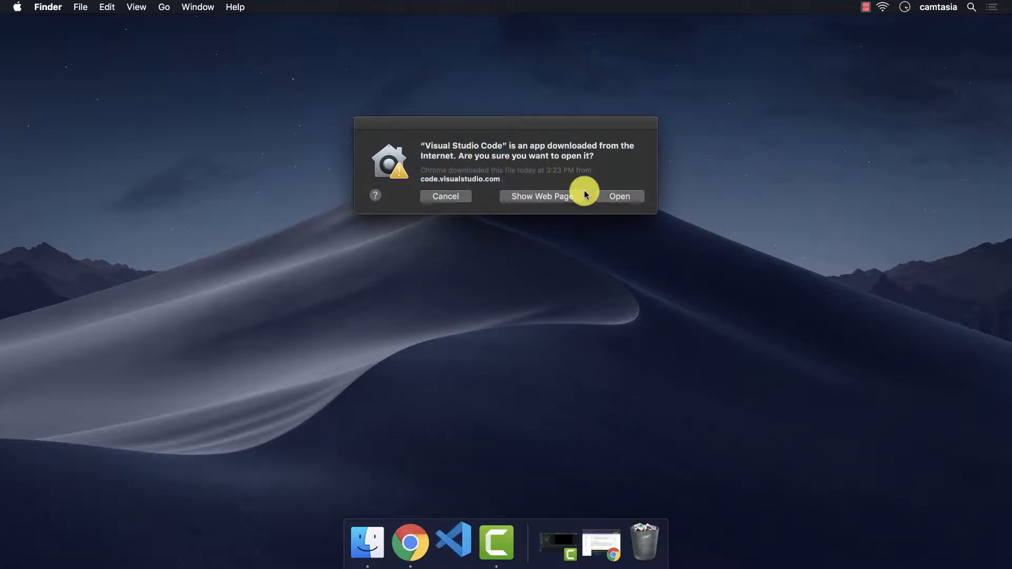
pyautogui.click(620, 197)
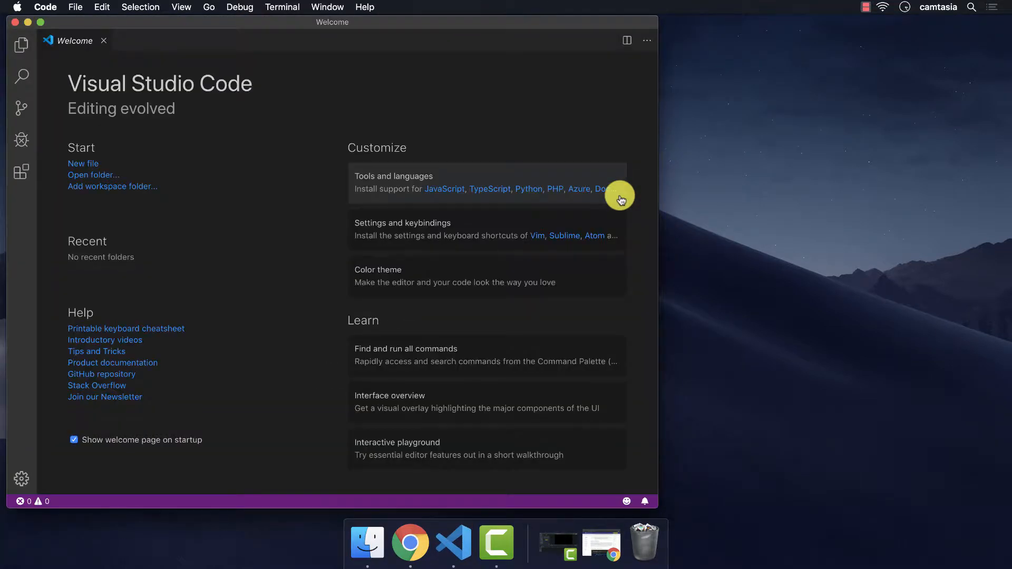
pyautogui.moveTo(387, 24); pyautogui.dragTo(547, 29)
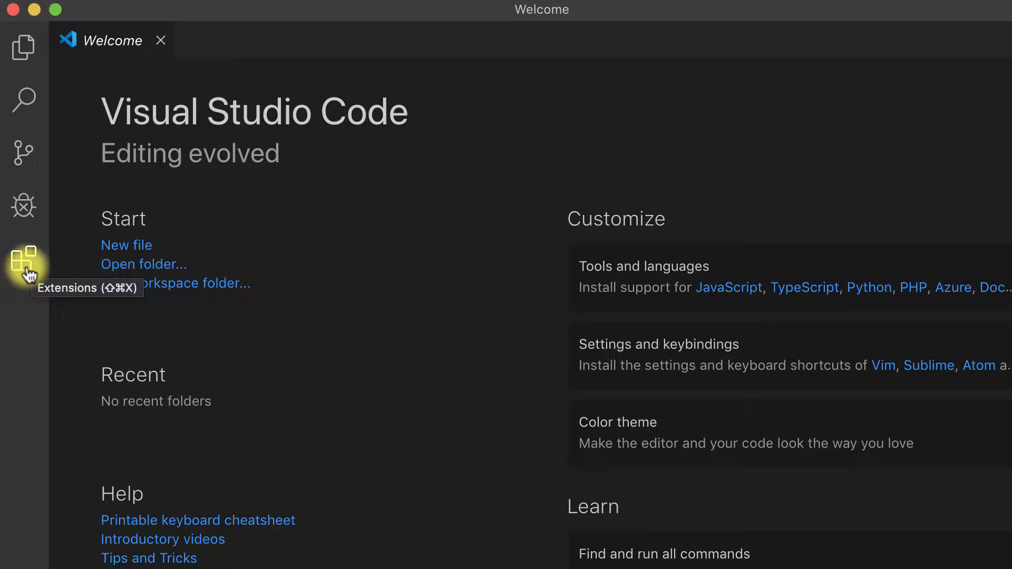
# Step: Search the marketplace for 'live server', install Live Server 5.6.1, and close its details page
pyautogui.click(27, 263)
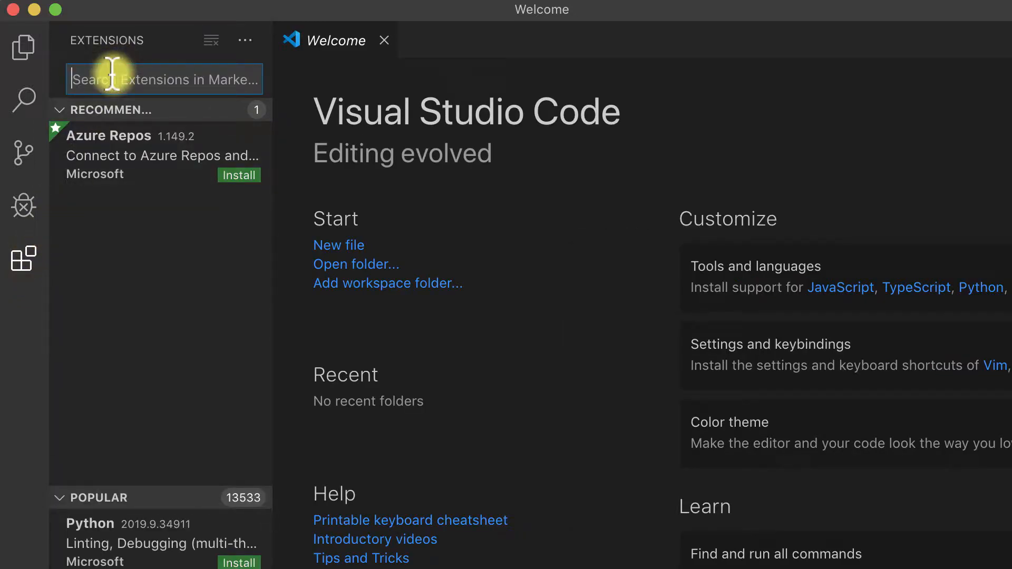
pyautogui.write('live ')
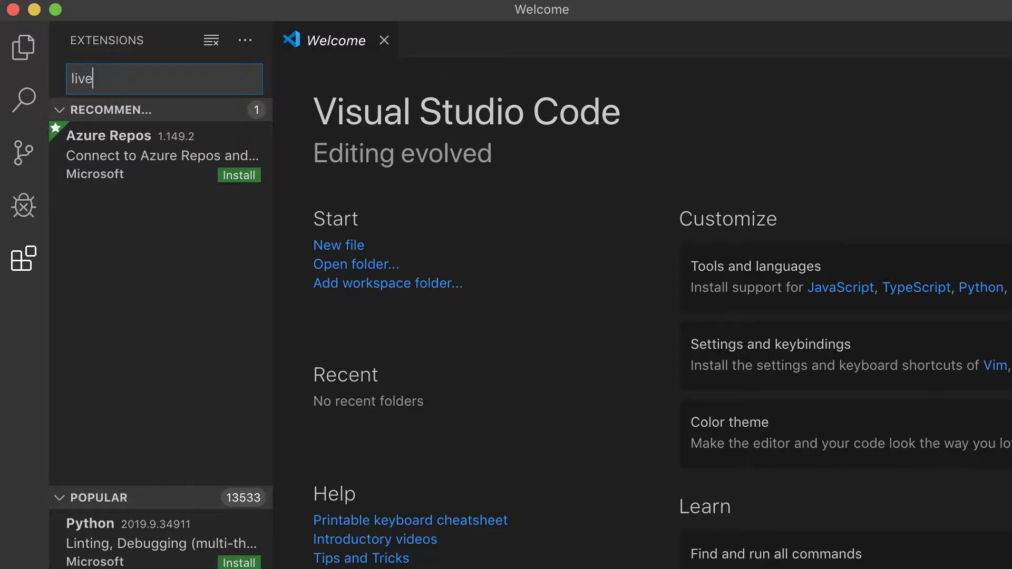
pyautogui.write('server')
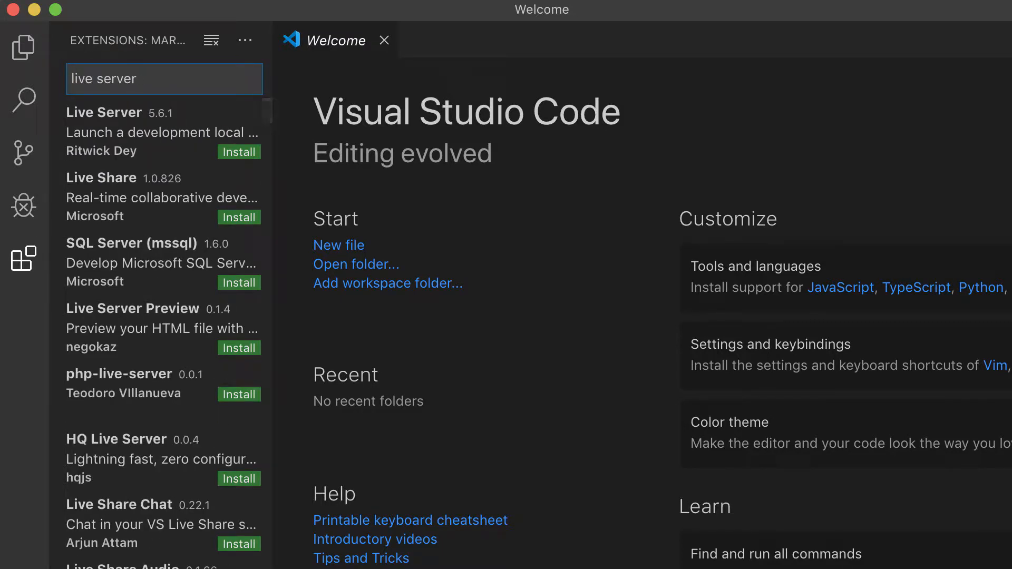
pyautogui.scroll(-1, 100, 126)
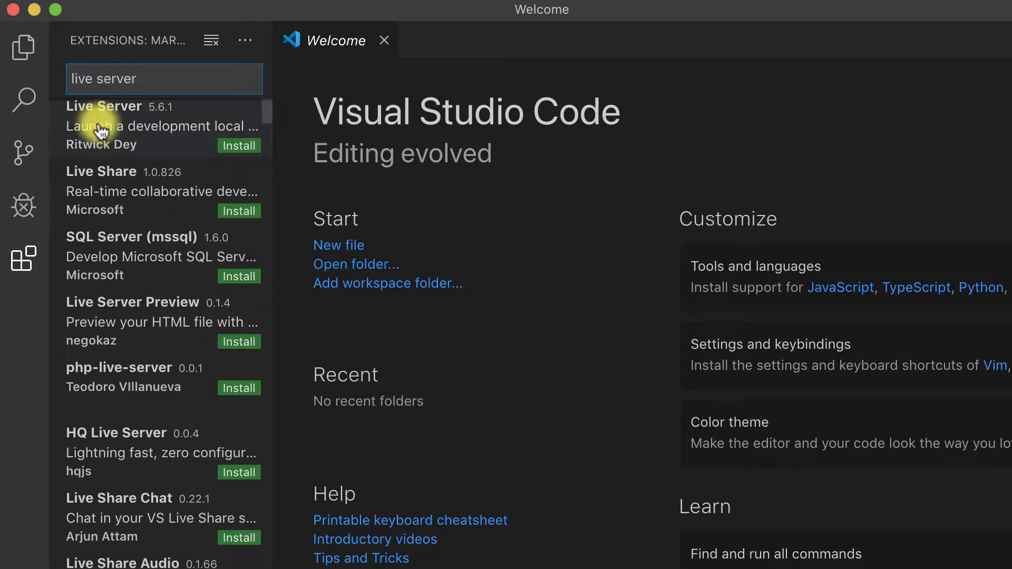
pyautogui.click(101, 128)
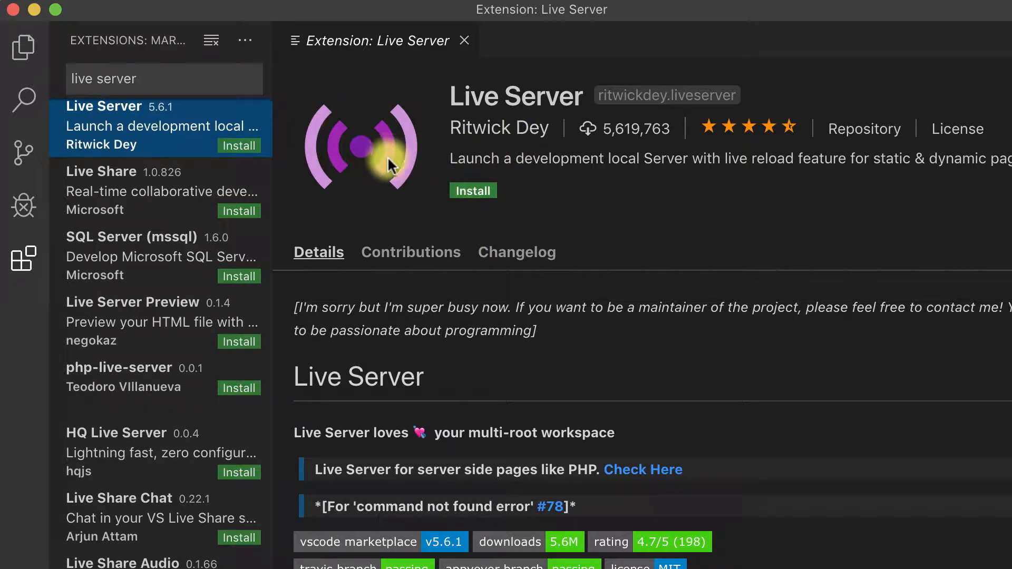
pyautogui.click(468, 191)
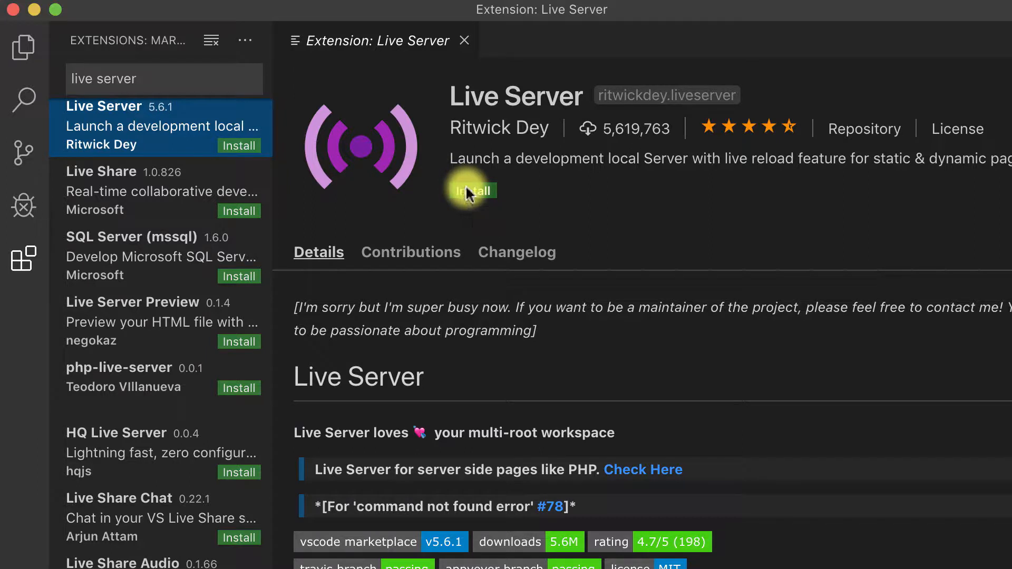
pyautogui.click(464, 41)
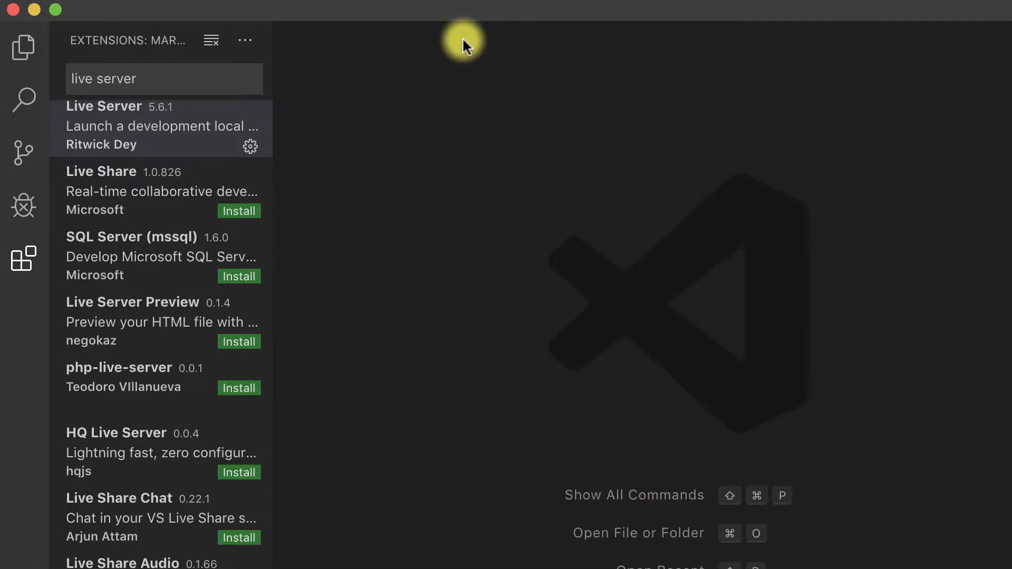
# Step: Close the Extensions side panel
pyautogui.click(20, 266)
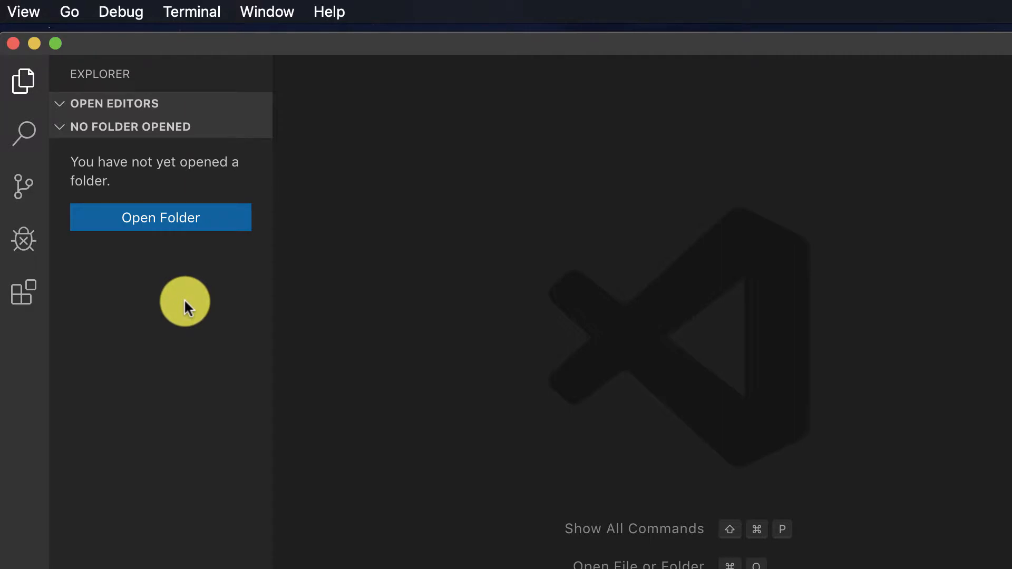
# Step: Create a 'Hello World' folder on the Desktop and open it as the workspace
pyautogui.click(166, 232)
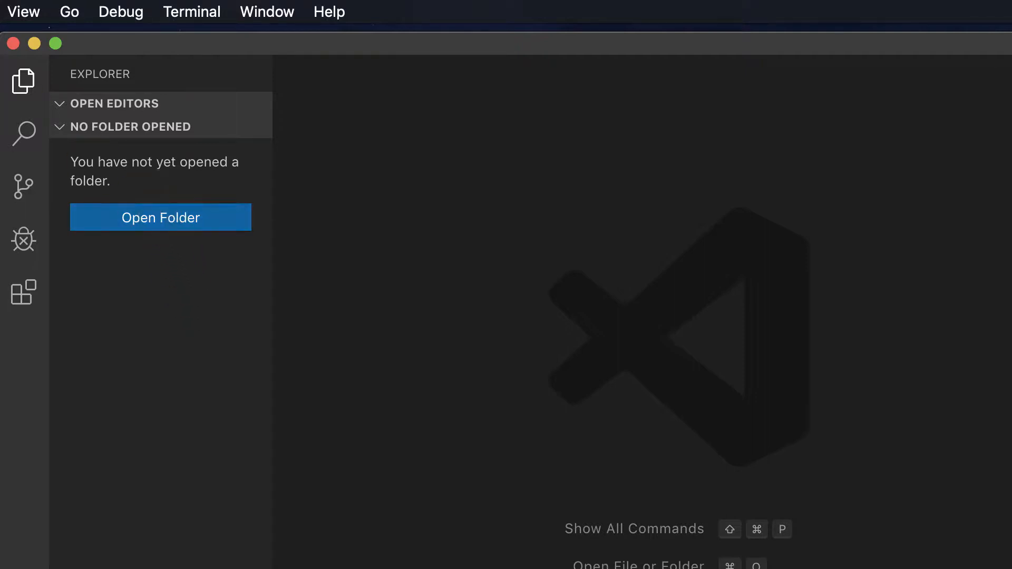
pyautogui.click(140, 226)
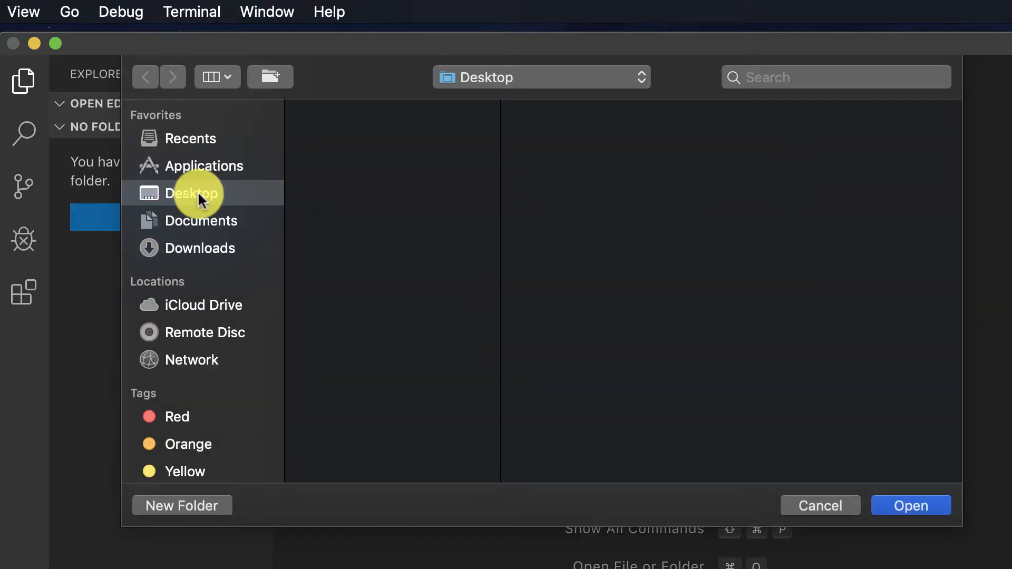
pyautogui.click(208, 505)
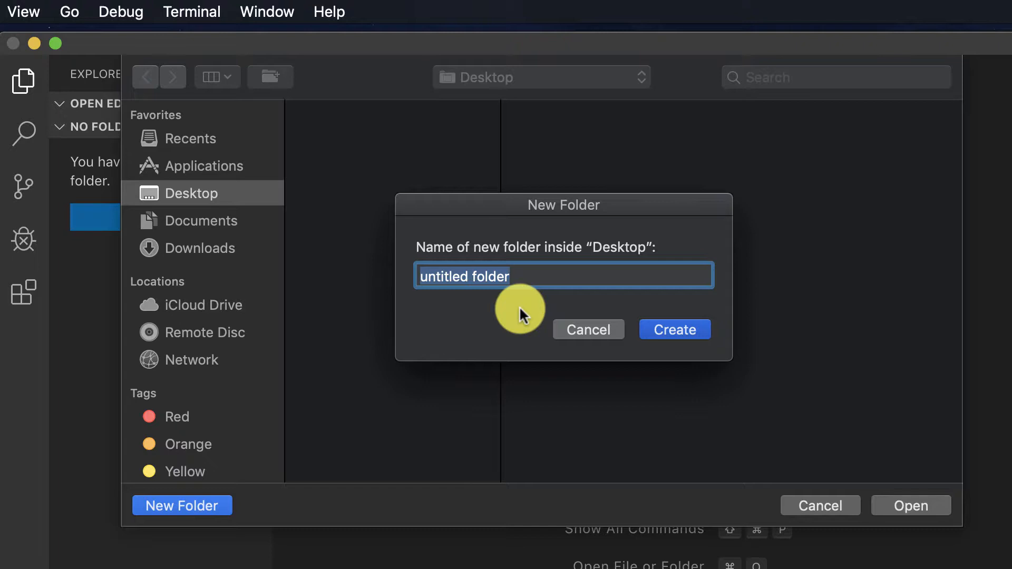
pyautogui.write('Hello W')
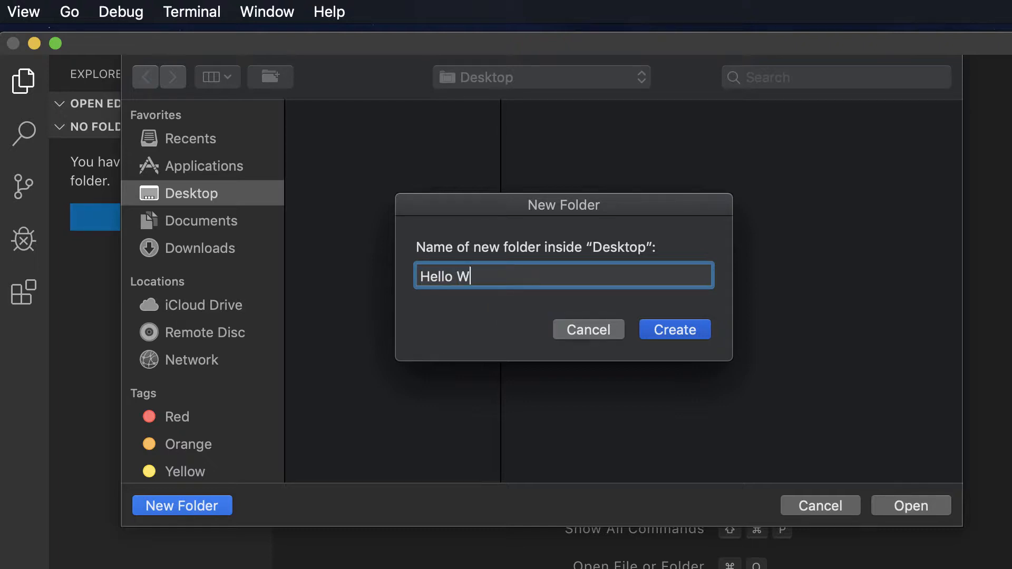
pyautogui.write('orld')
pyautogui.click(673, 332)
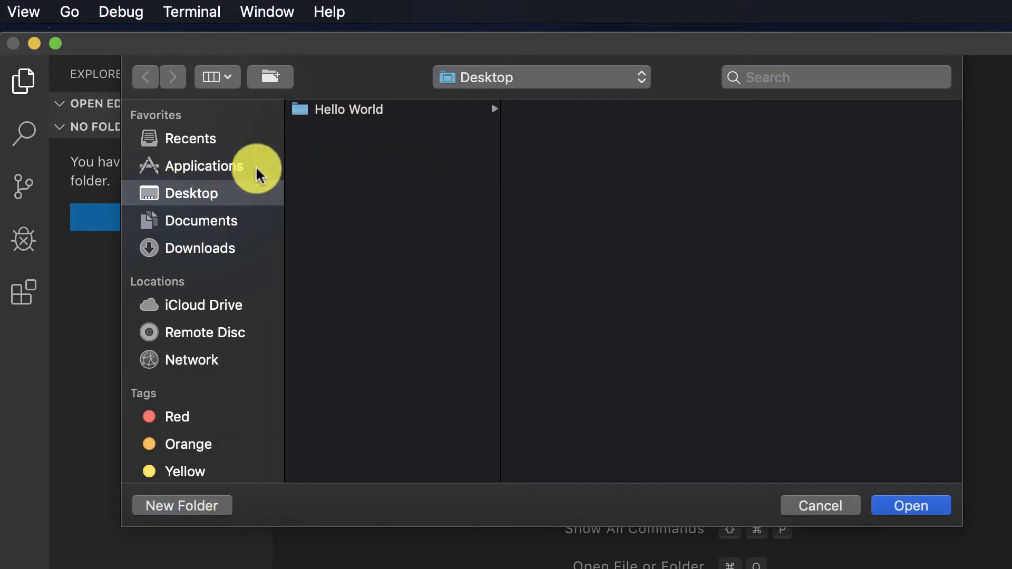
pyautogui.click(346, 111)
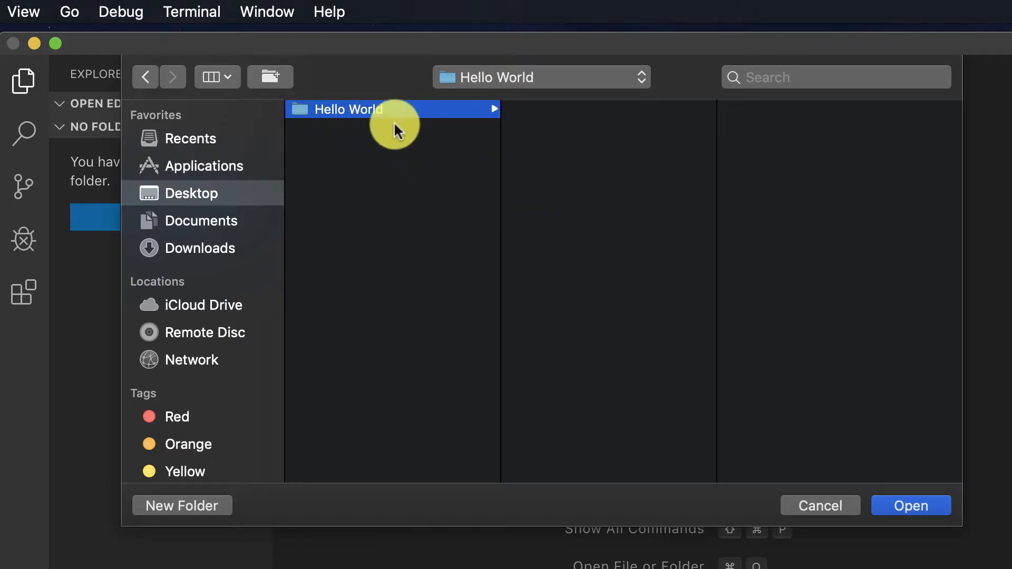
pyautogui.click(912, 505)
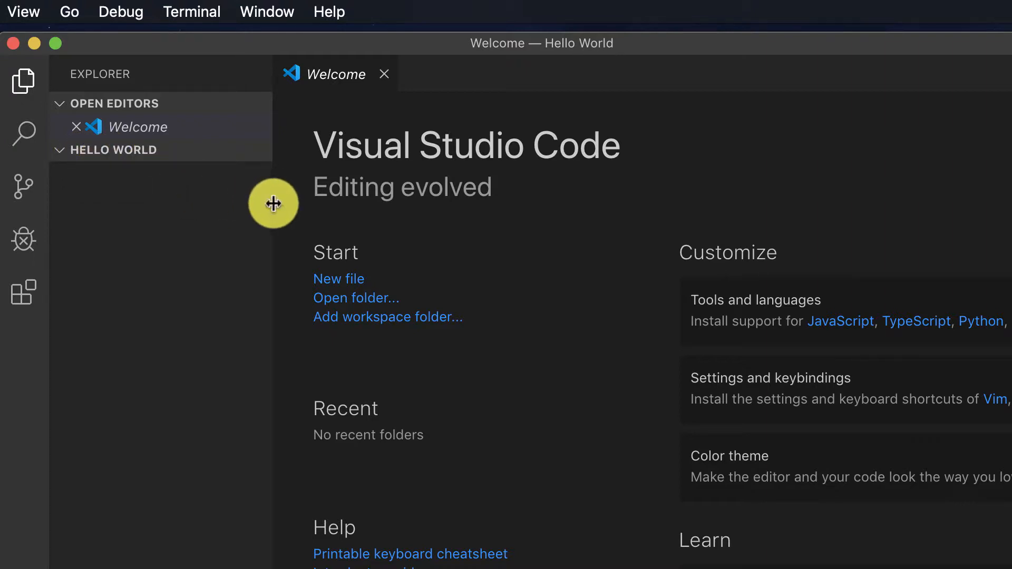
# Step: Create a new file named hello.html inside the Hello World folder
pyautogui.moveTo(272, 203); pyautogui.dragTo(315, 205)
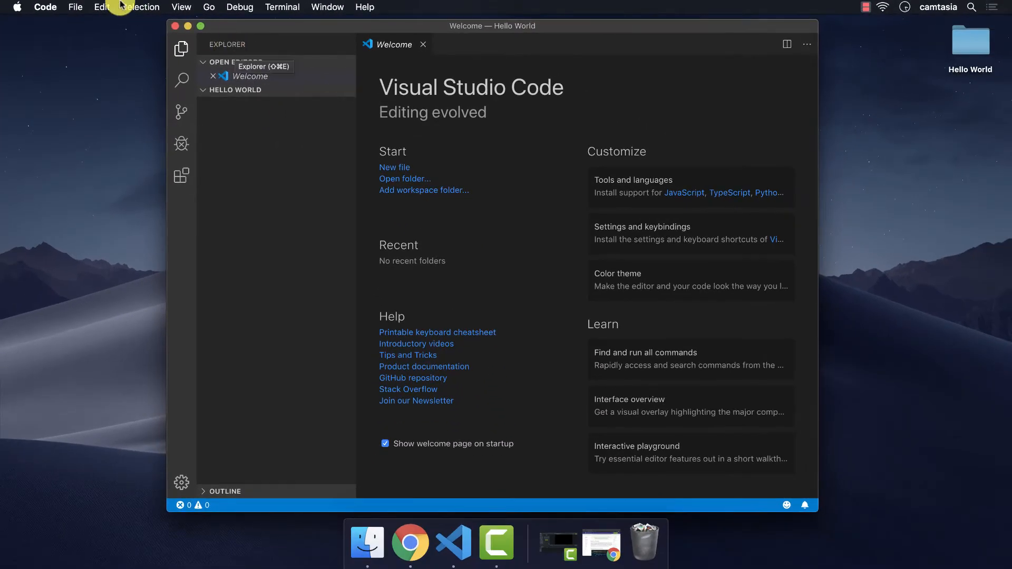
pyautogui.click(75, 7)
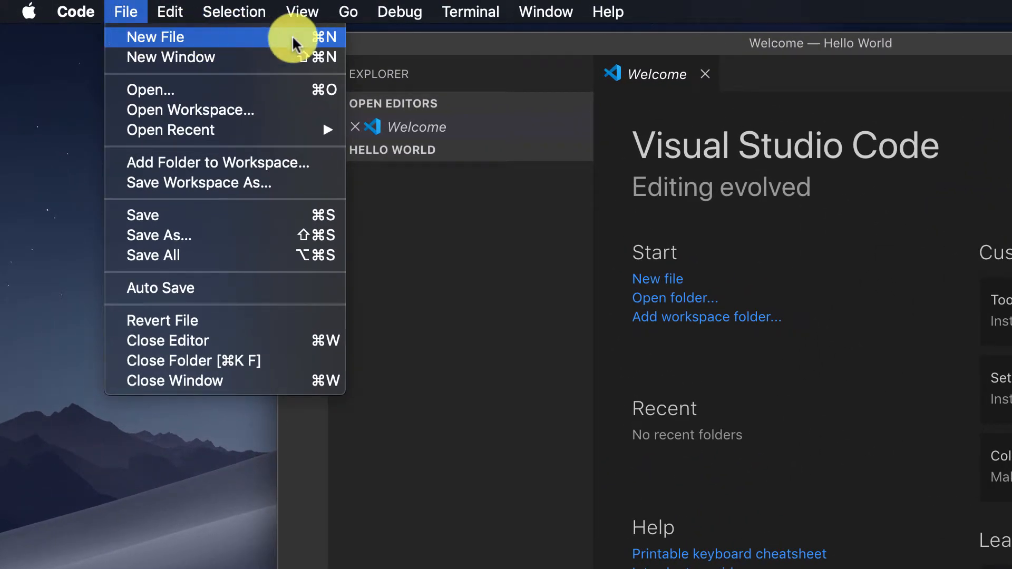
pyautogui.click(430, 219)
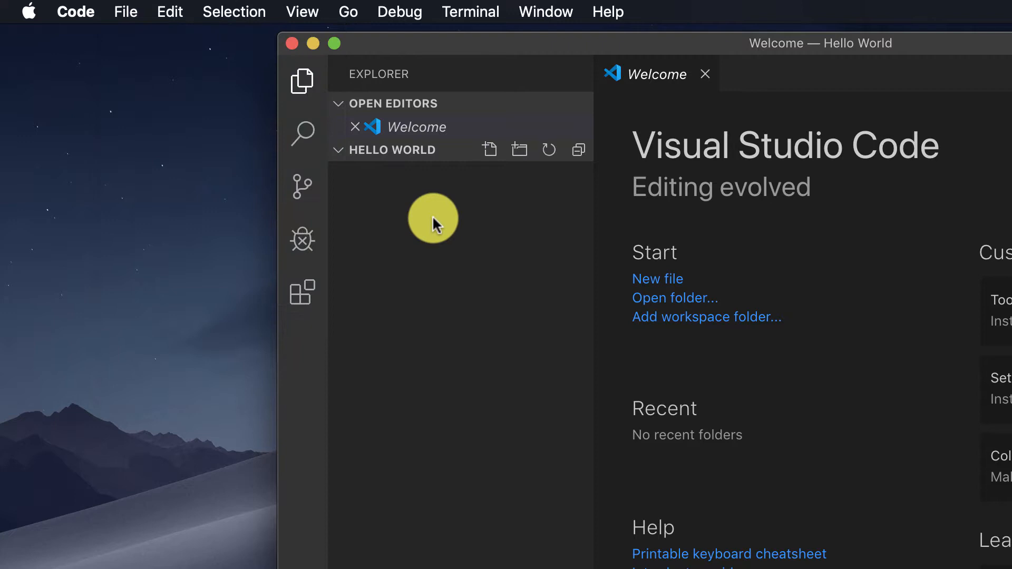
pyautogui.click(492, 148)
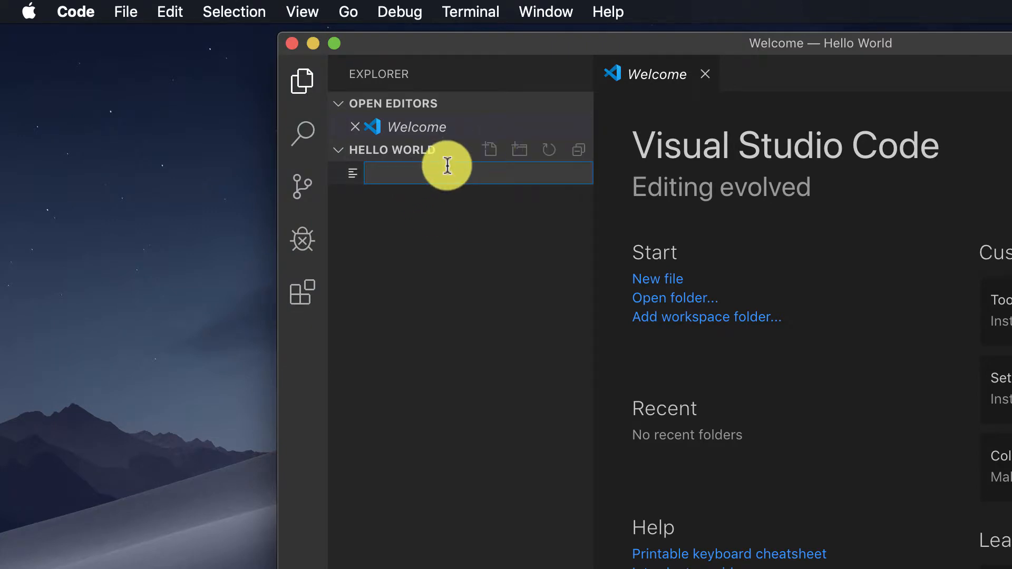
pyautogui.write('hello.')
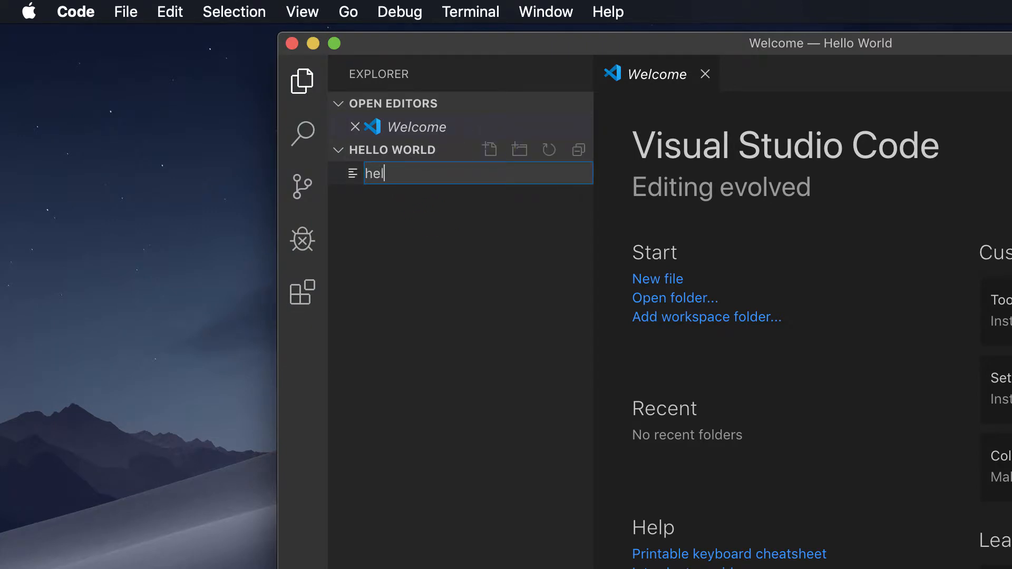
pyautogui.write('html')
pyautogui.press('Return')
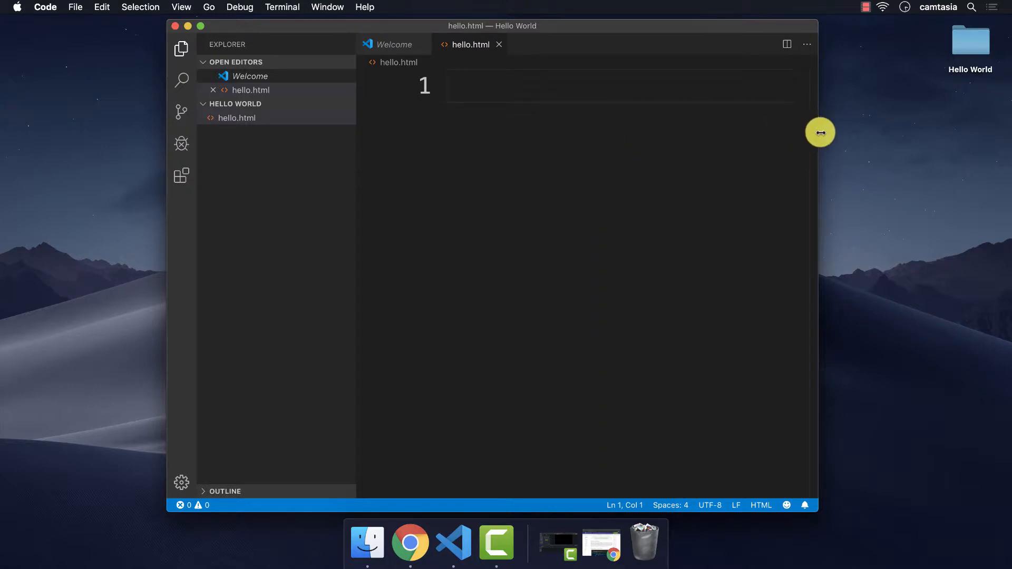
# Step: Enlarge the editor window, close the Welcome page, and test typing in hello.html
pyautogui.moveTo(817, 132); pyautogui.dragTo(950, 151)
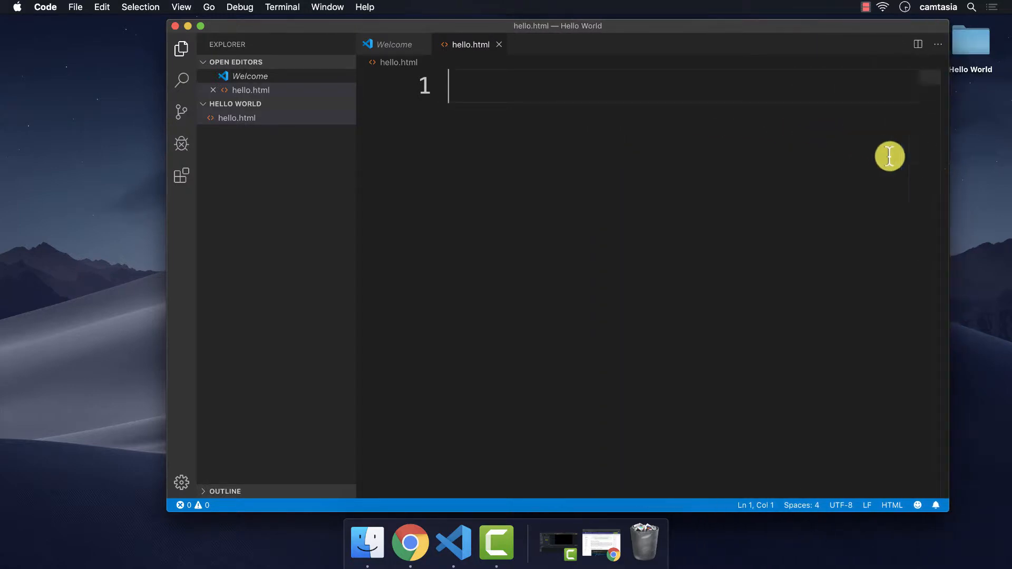
pyautogui.moveTo(166, 152); pyautogui.dragTo(32, 156)
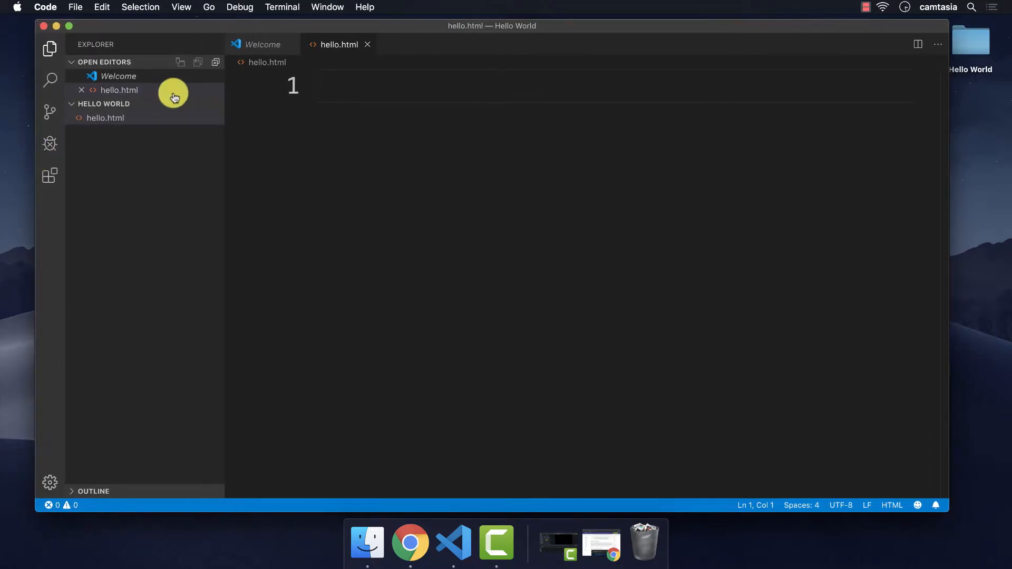
pyautogui.click(260, 49)
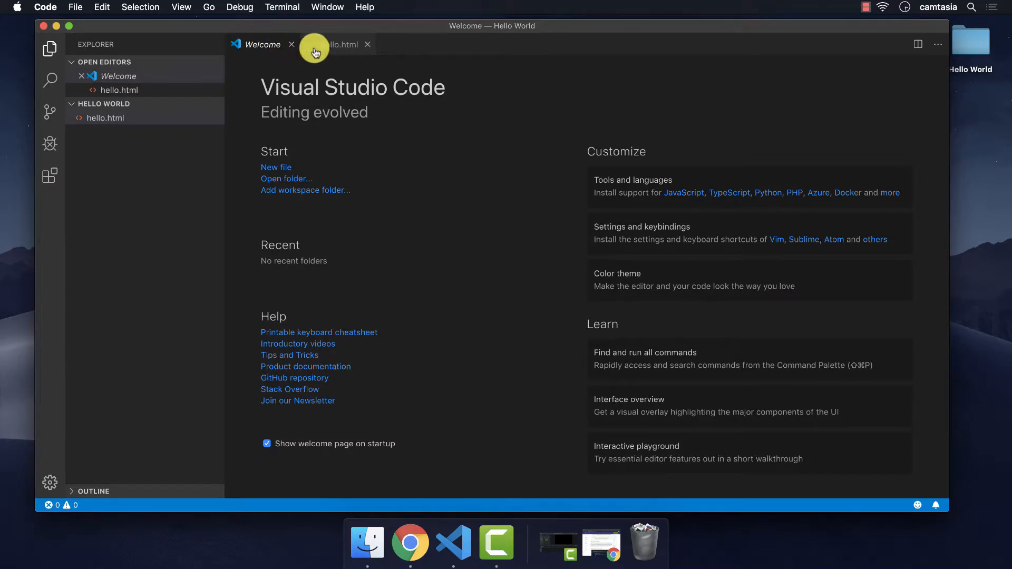
pyautogui.click(339, 47)
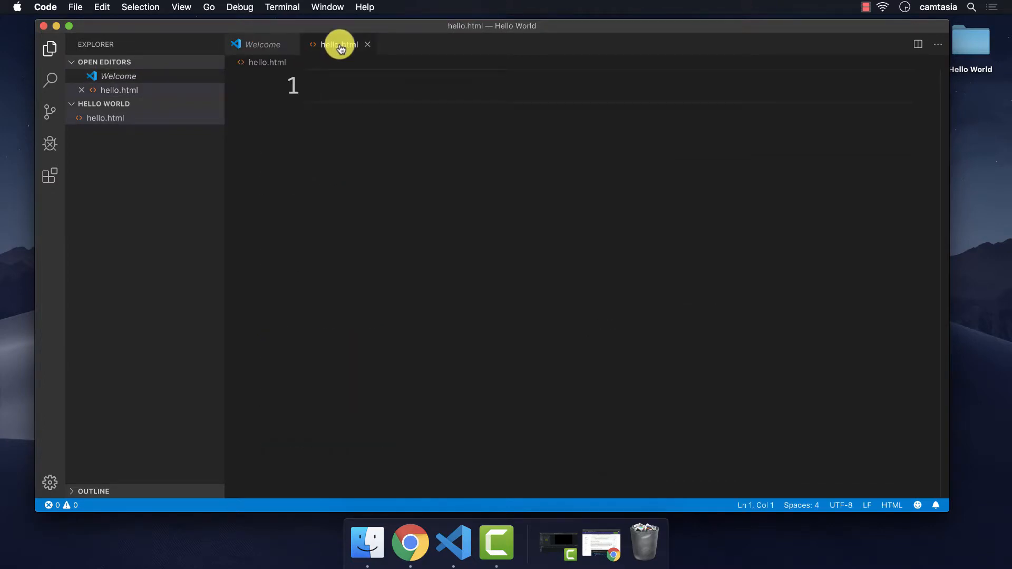
pyautogui.click(292, 48)
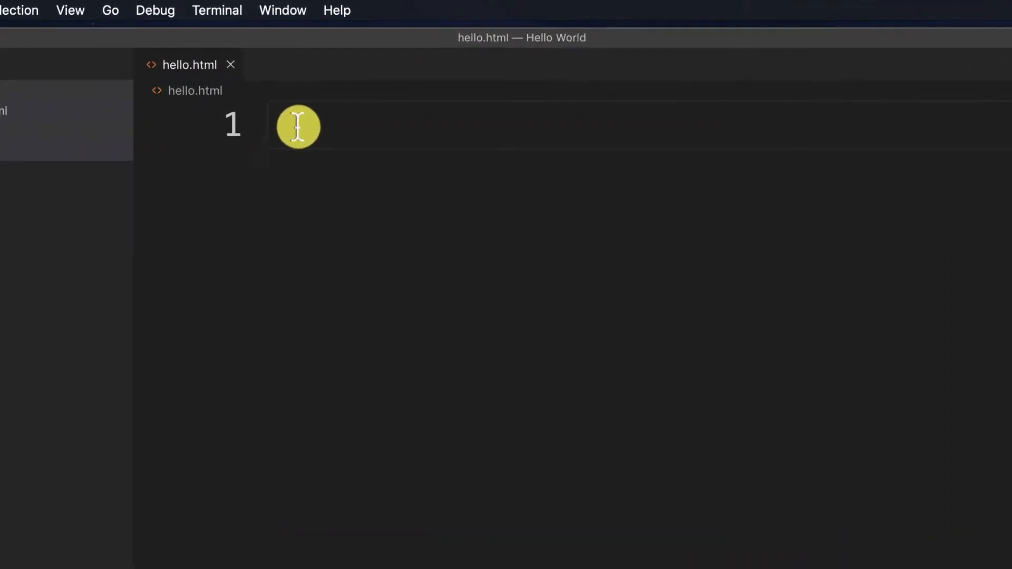
pyautogui.write('sdfsdfsdafas')
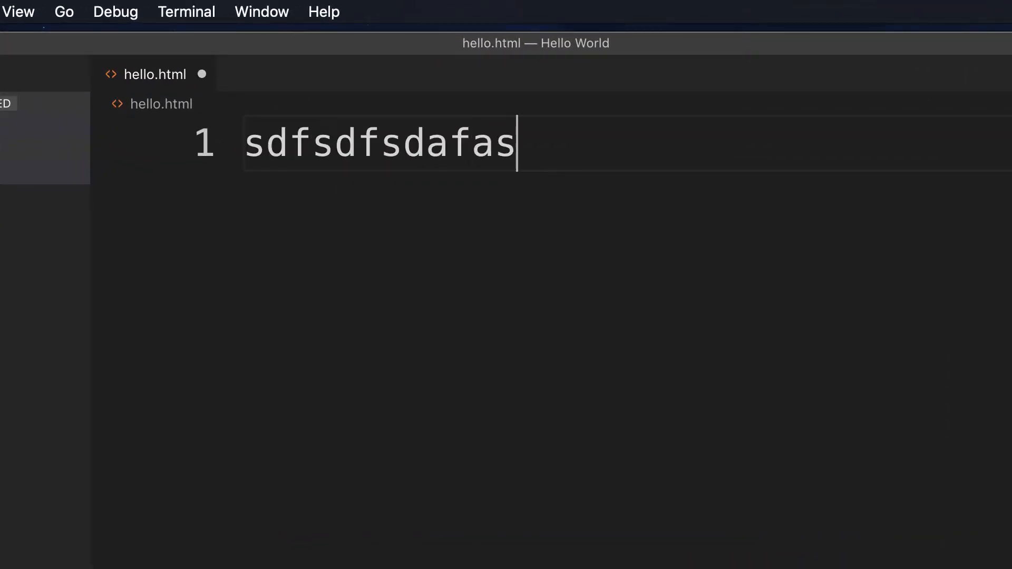
pyautogui.press('BackSpace')
pyautogui.press('BackSpace')
pyautogui.press('BackSpace')
pyautogui.press('BackSpace')
pyautogui.press('BackSpace')
pyautogui.press('BackSpace')
pyautogui.press('BackSpace')
pyautogui.press('BackSpace')
pyautogui.press('BackSpace')
pyautogui.press('BackSpace')
pyautogui.press('BackSpace')
pyautogui.press('BackSpace')
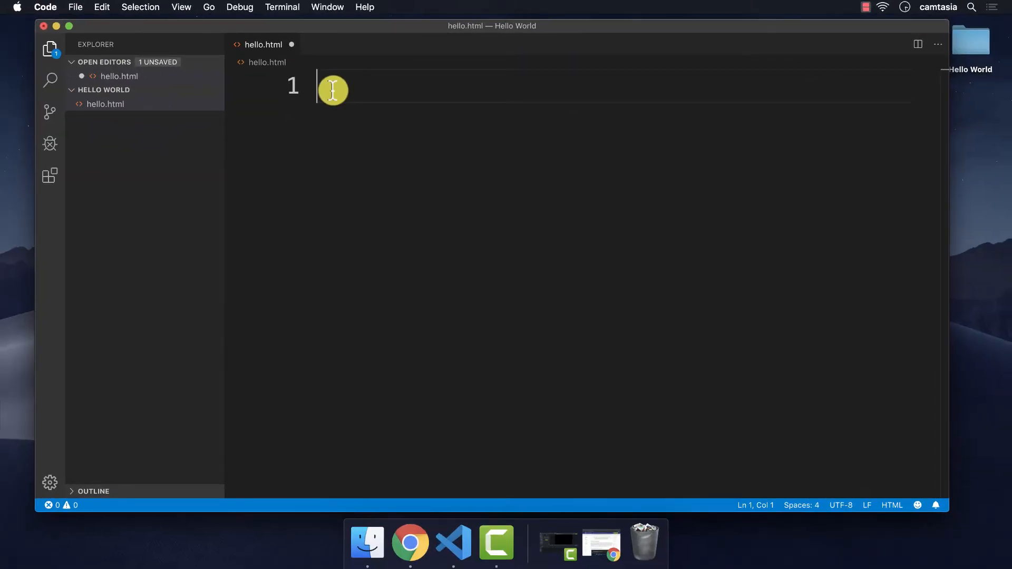
# Step: Change Editor: Font Size from 36 to 30 in Settings, then close the Settings tab
pyautogui.click(46, 5)
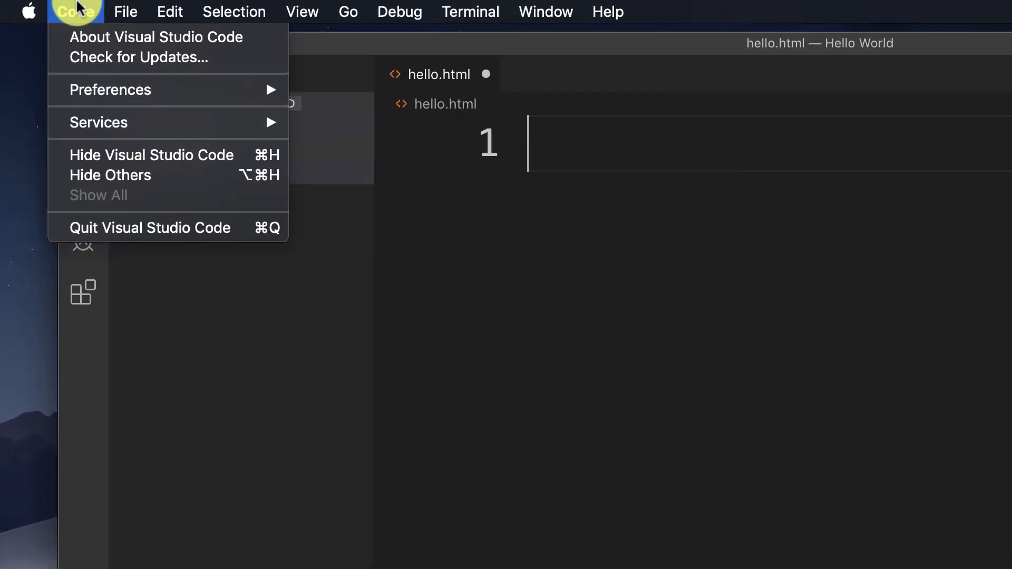
pyautogui.moveTo(89, 96)
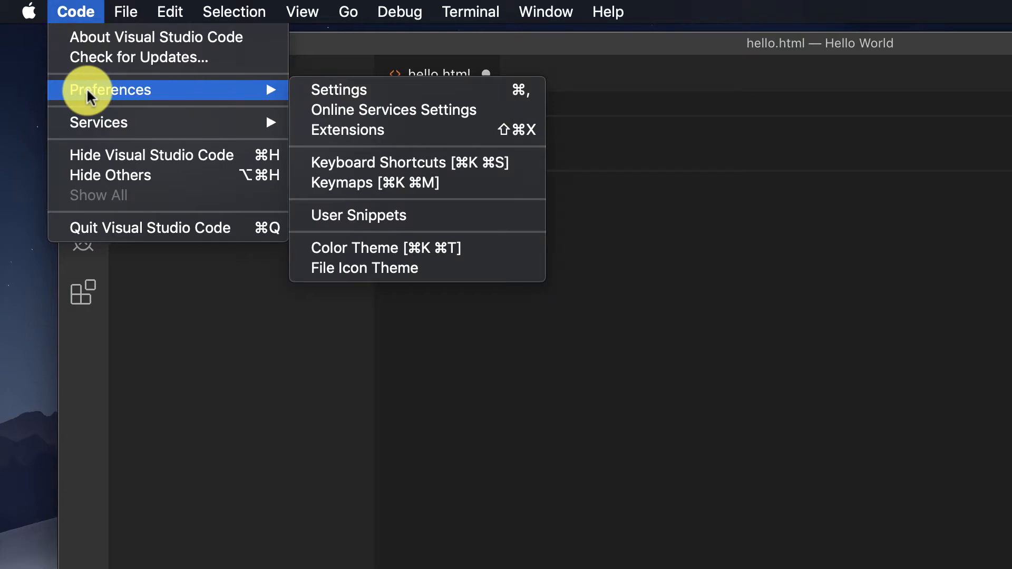
pyautogui.click(333, 90)
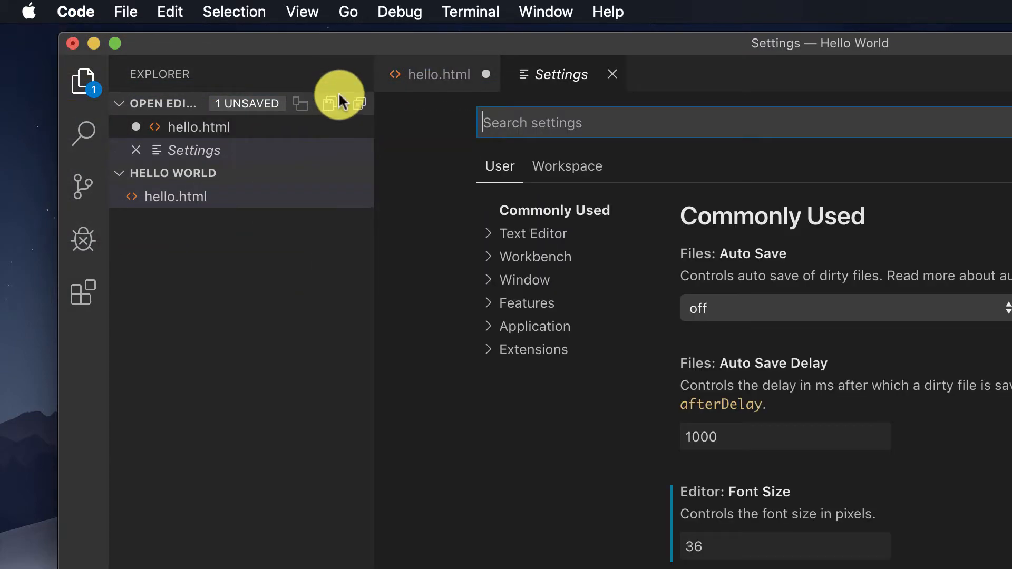
pyautogui.write('f')
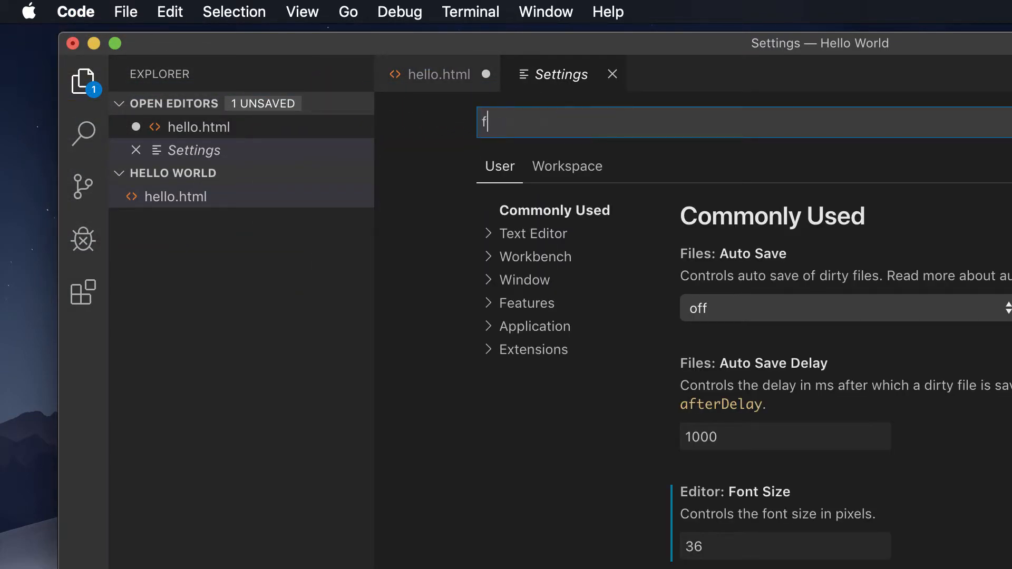
pyautogui.write('ont')
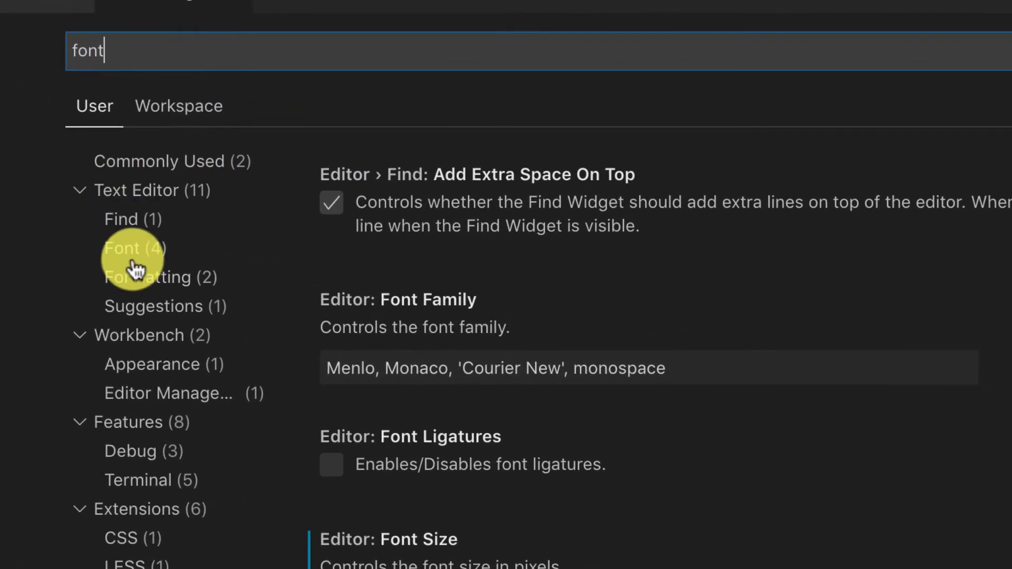
pyautogui.click(515, 280)
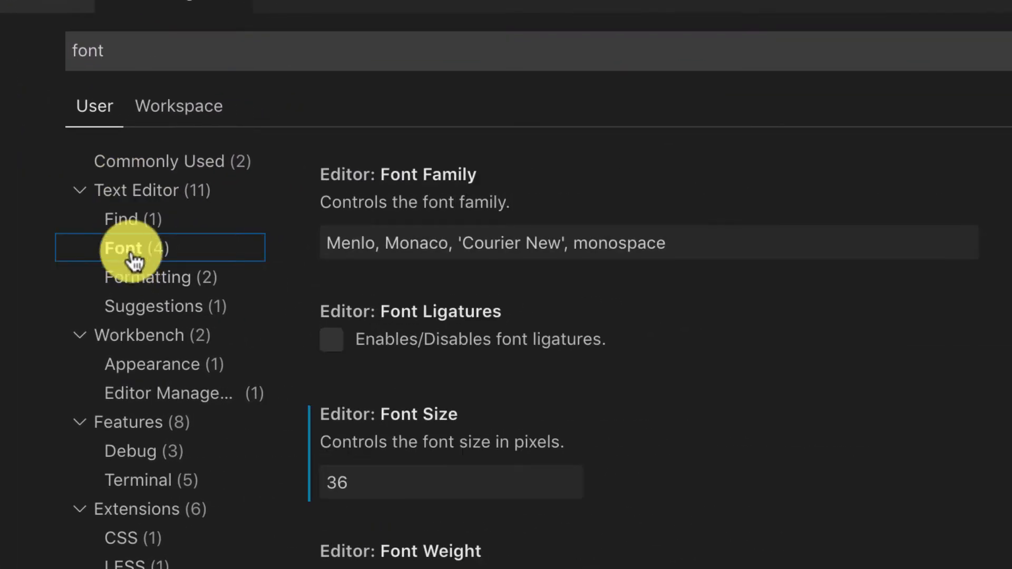
pyautogui.click(393, 488)
pyautogui.press('BackSpace')
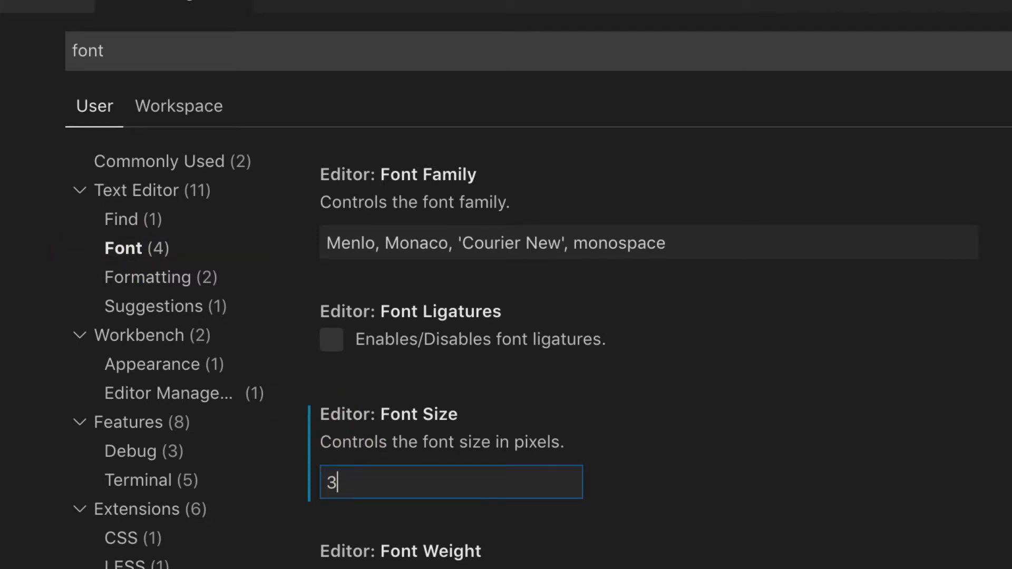
pyautogui.press('BackSpace')
pyautogui.write('30')
pyautogui.press('Tab')
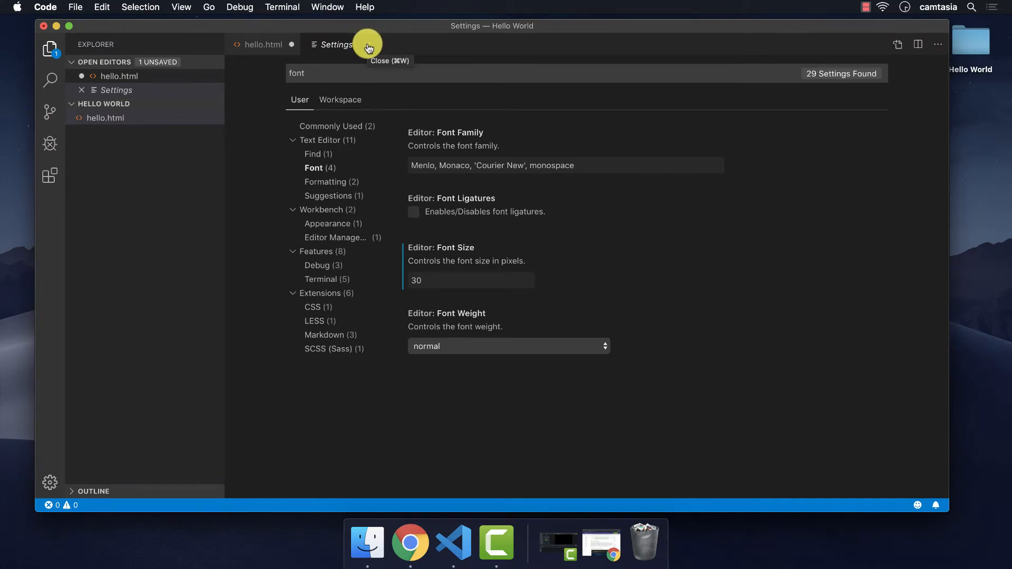
pyautogui.click(368, 48)
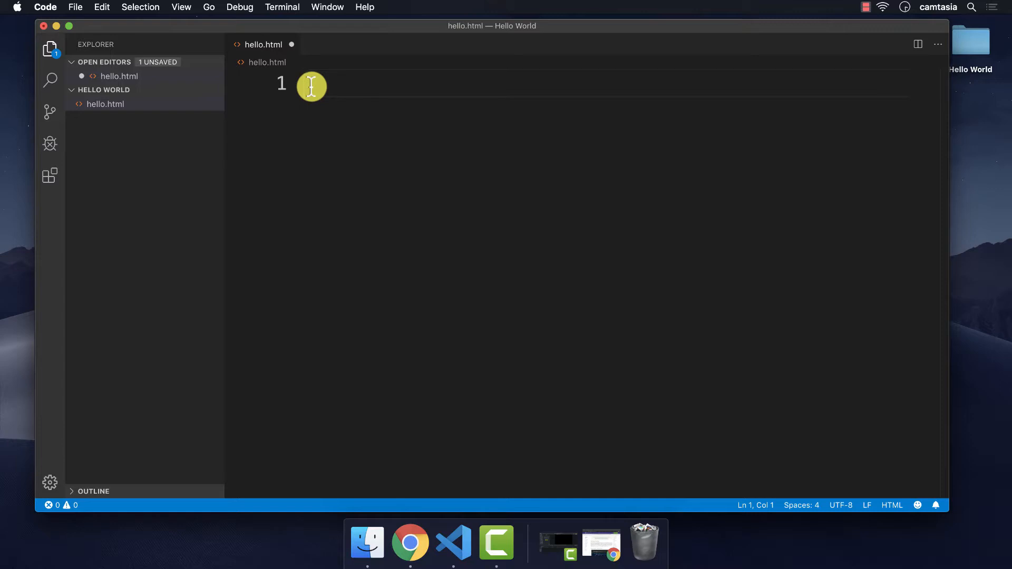
# Step: Expand the Emmet '!' HTML5 boilerplate and type 'Hello World' inside the body
pyautogui.write('!')
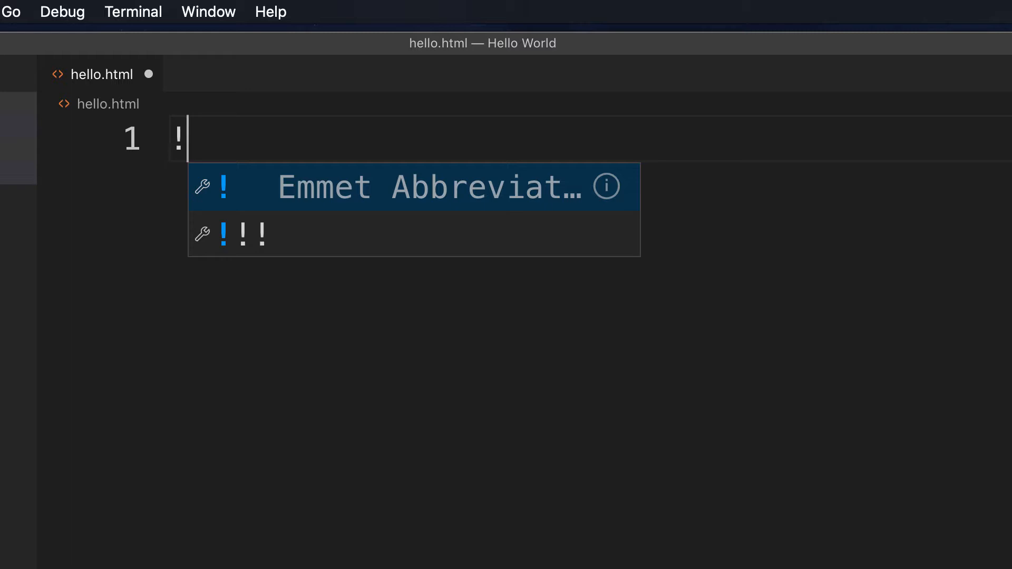
pyautogui.press('Tab')
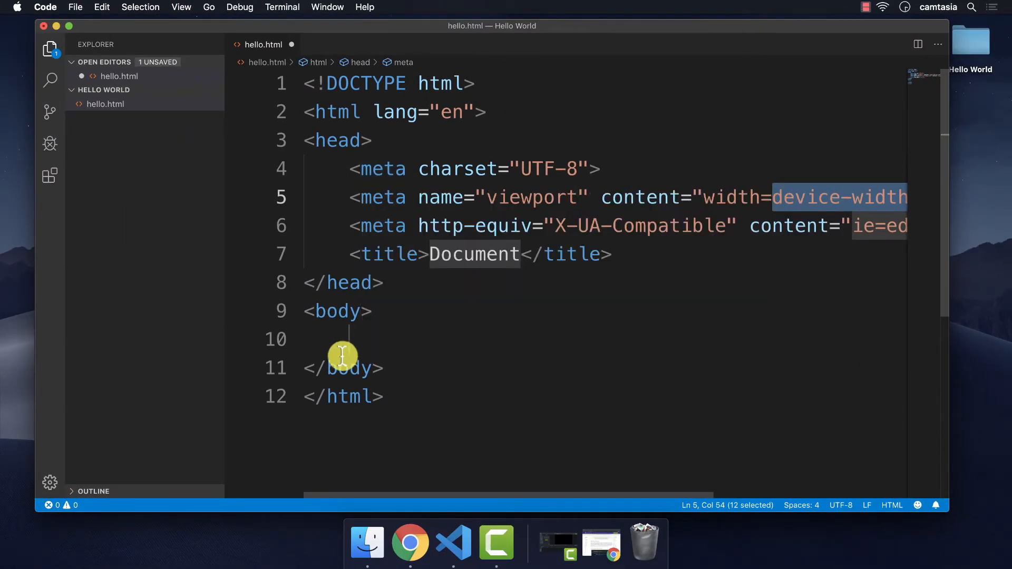
pyautogui.click(358, 336)
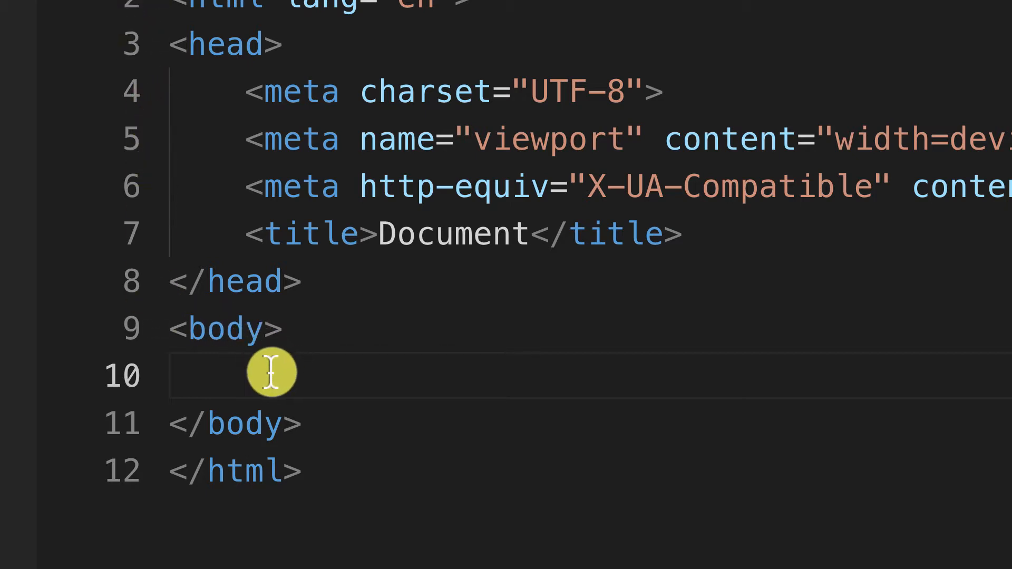
pyautogui.write('Hello World')
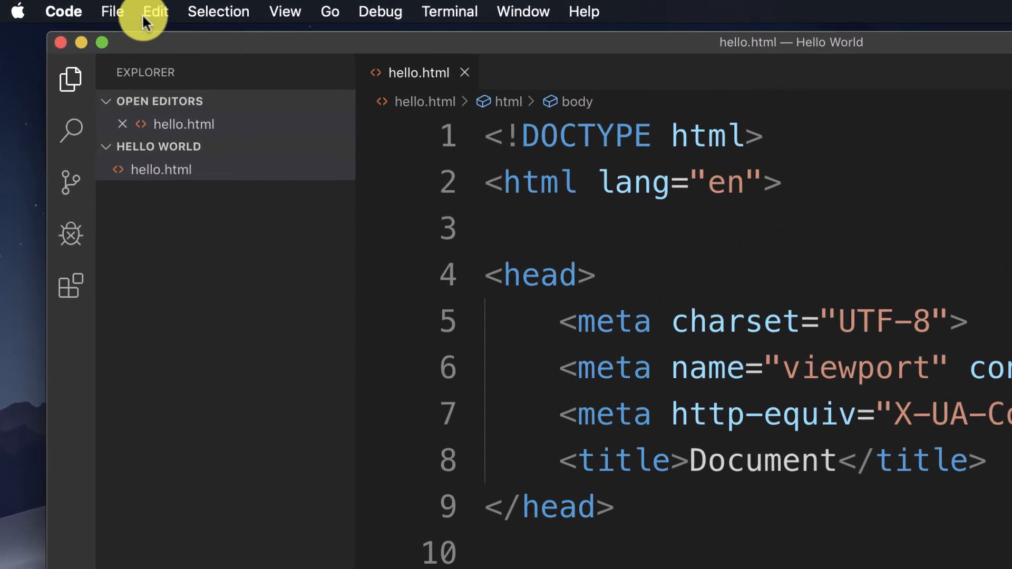
# Step: Save hello.html and open it with Live Server at 127.0.0.1:5500
pyautogui.click(113, 11)
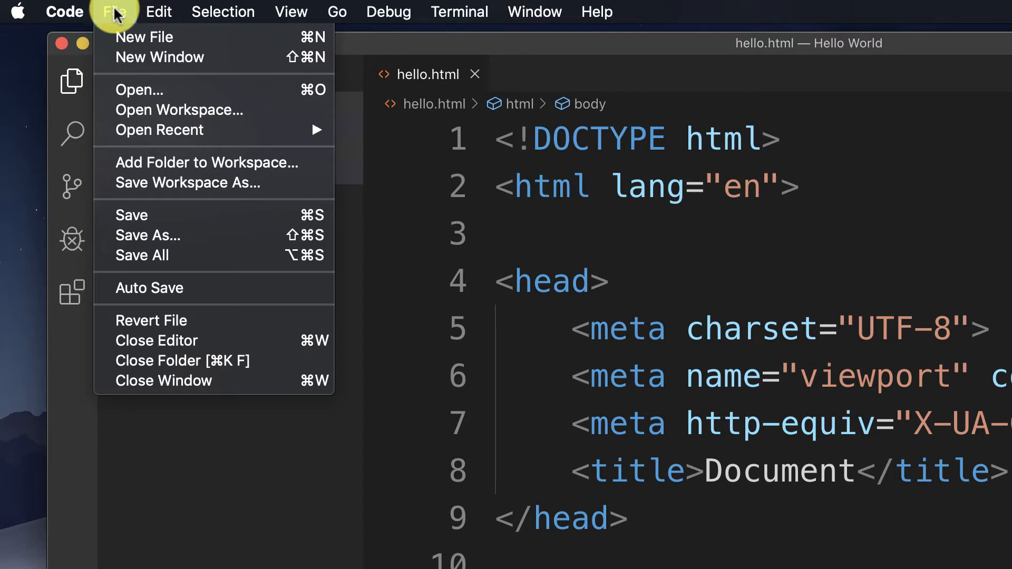
pyautogui.click(335, 217)
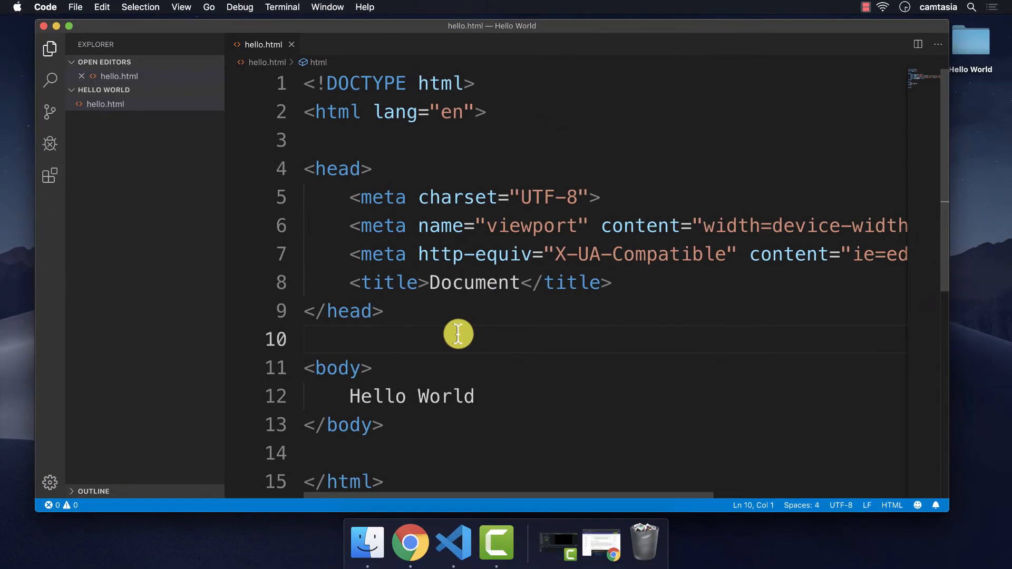
pyautogui.scroll(-3, 458, 334)
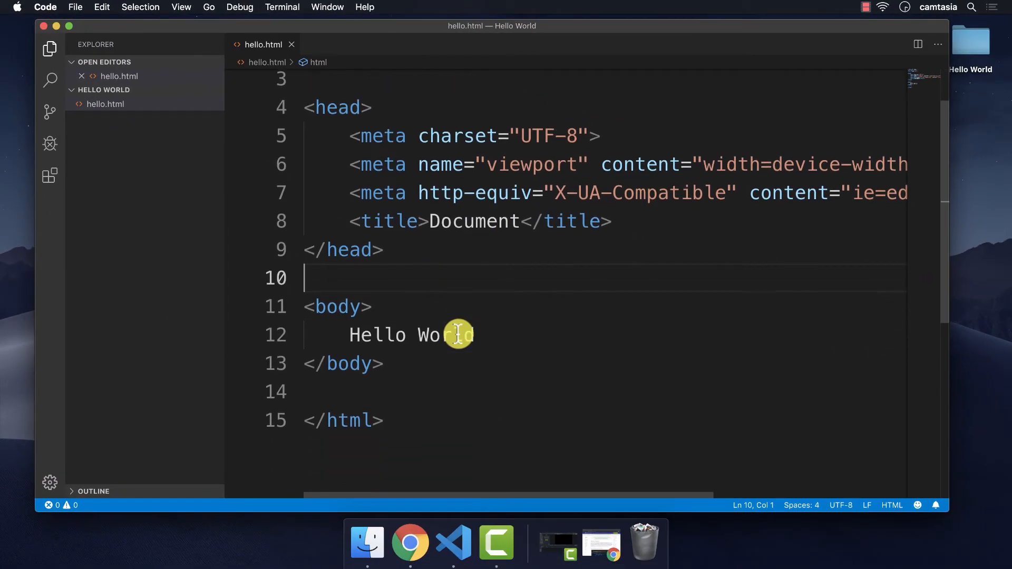
pyautogui.rightClick(448, 264)
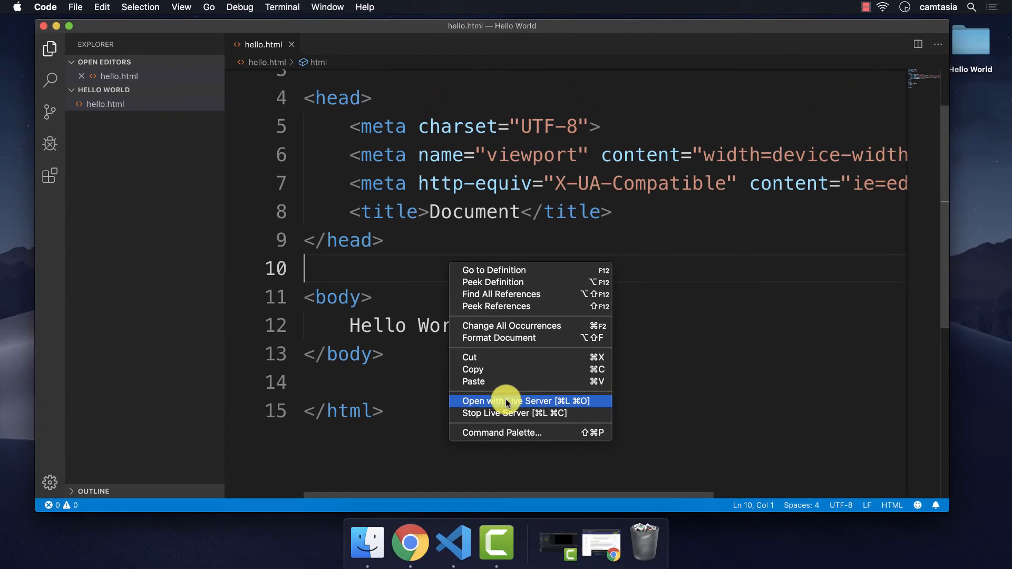
pyautogui.click(507, 403)
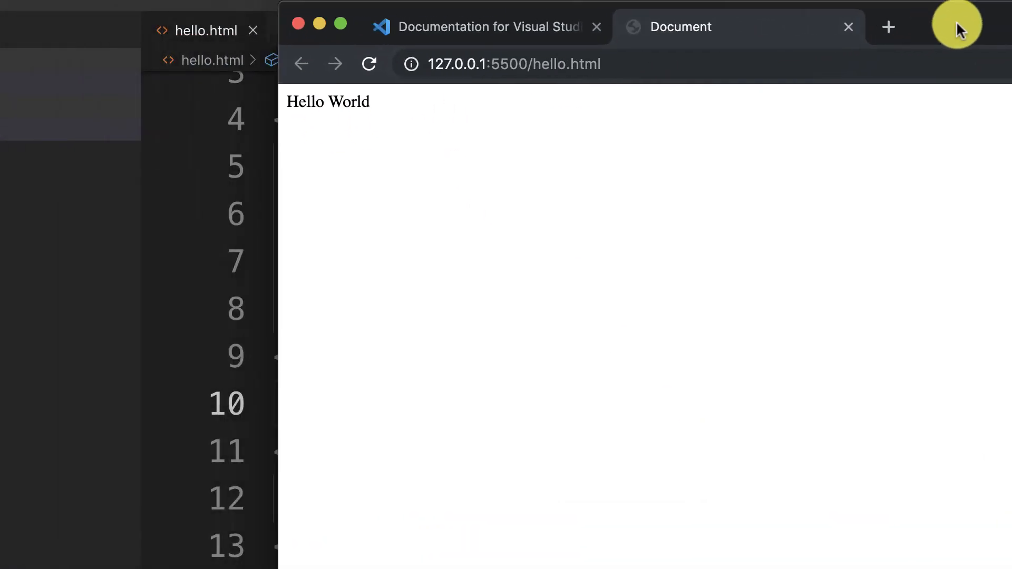
# Step: Arrange the Chrome and VS Code windows side by side on screen
pyautogui.moveTo(977, 20); pyautogui.dragTo(984, 17)
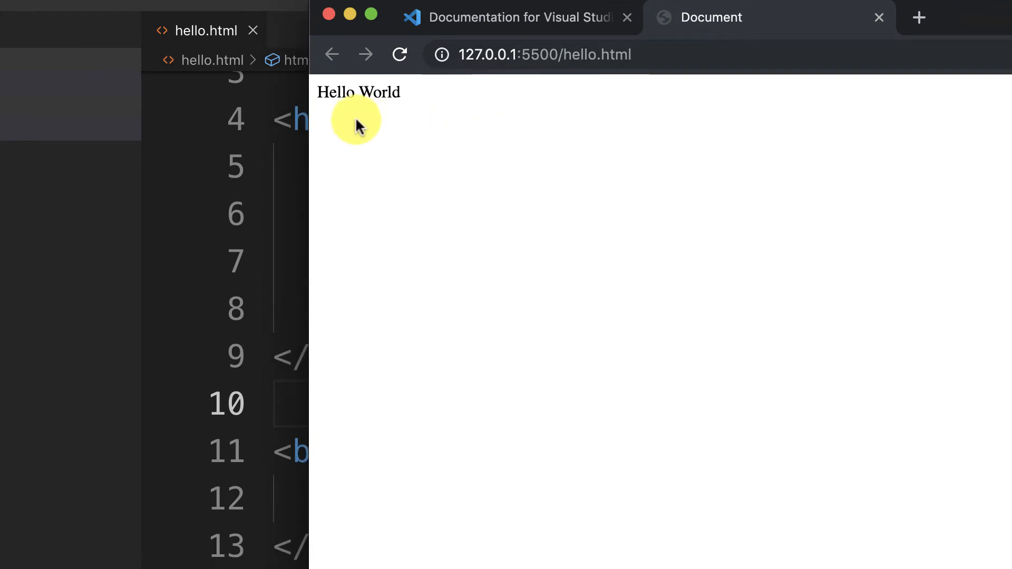
pyautogui.moveTo(309, 132); pyautogui.dragTo(771, 153)
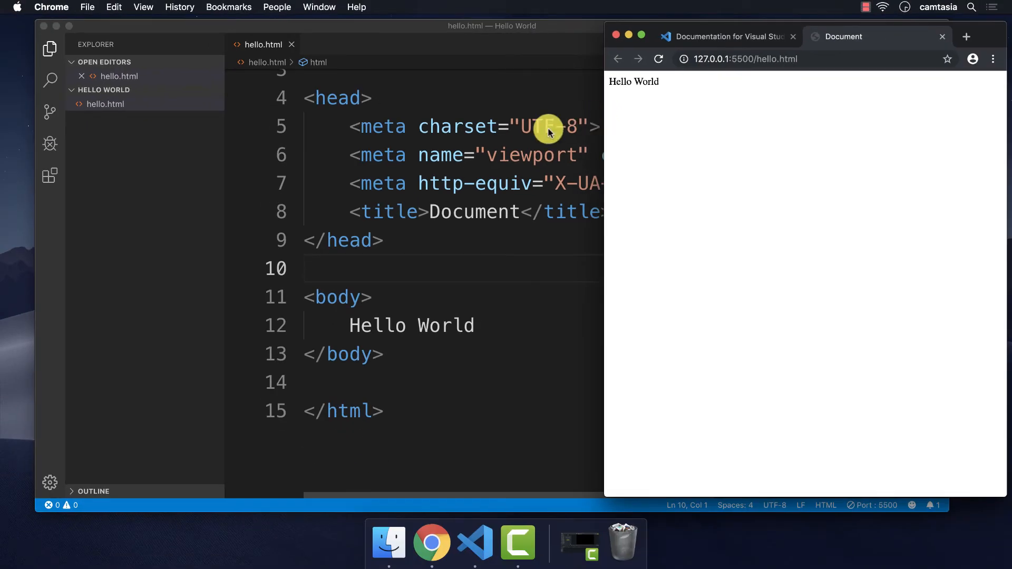
pyautogui.click(494, 127)
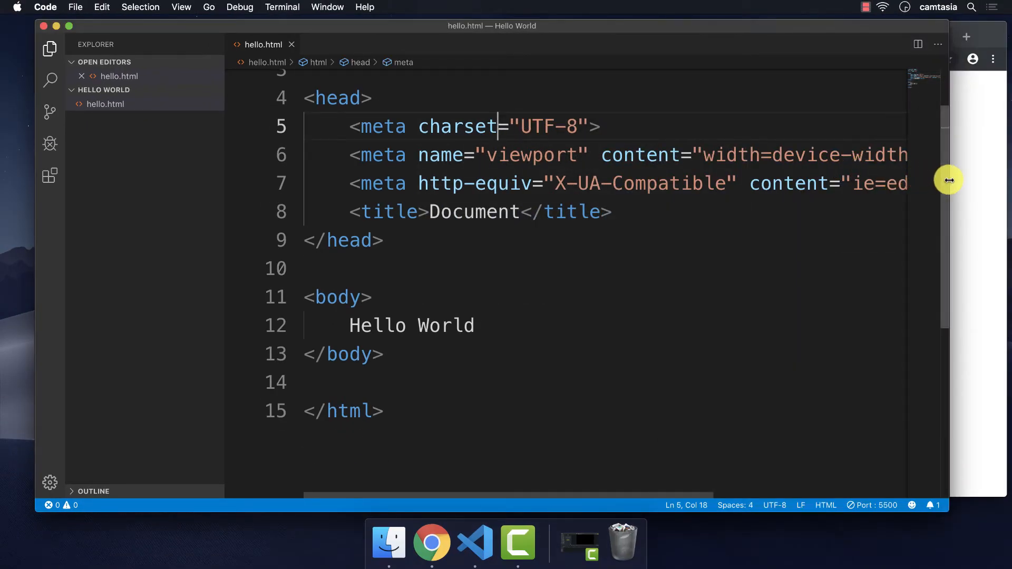
pyautogui.moveTo(947, 181); pyautogui.dragTo(601, 219)
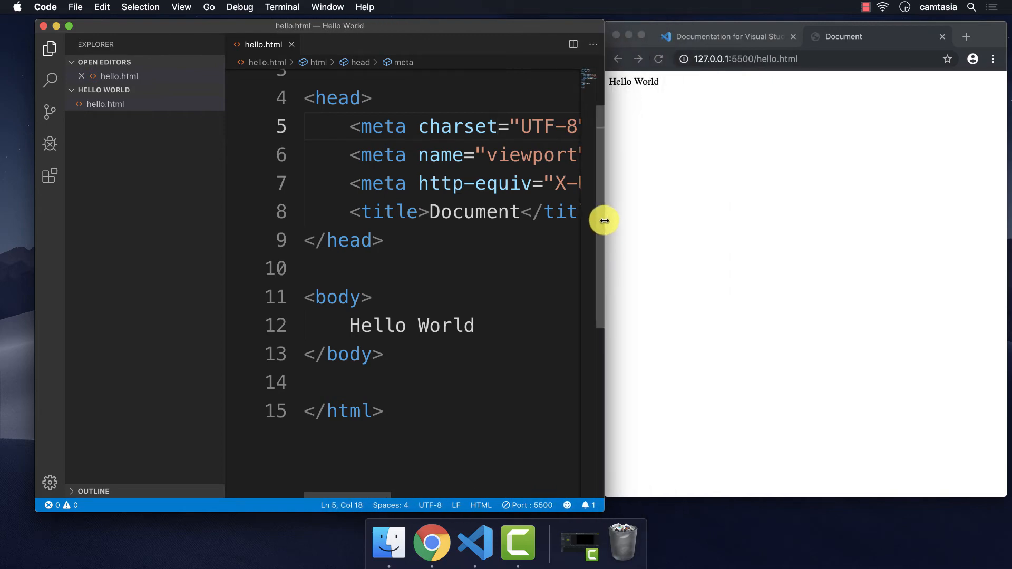
# Step: Append '!!' after Hello World on line 12 and save hello.html
pyautogui.click(505, 325)
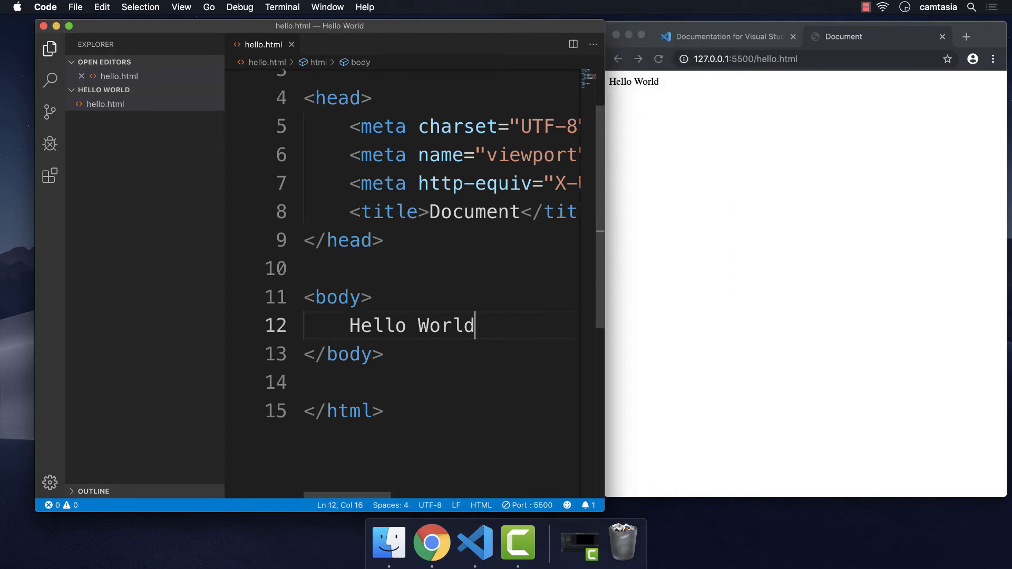
pyautogui.write('!!!')
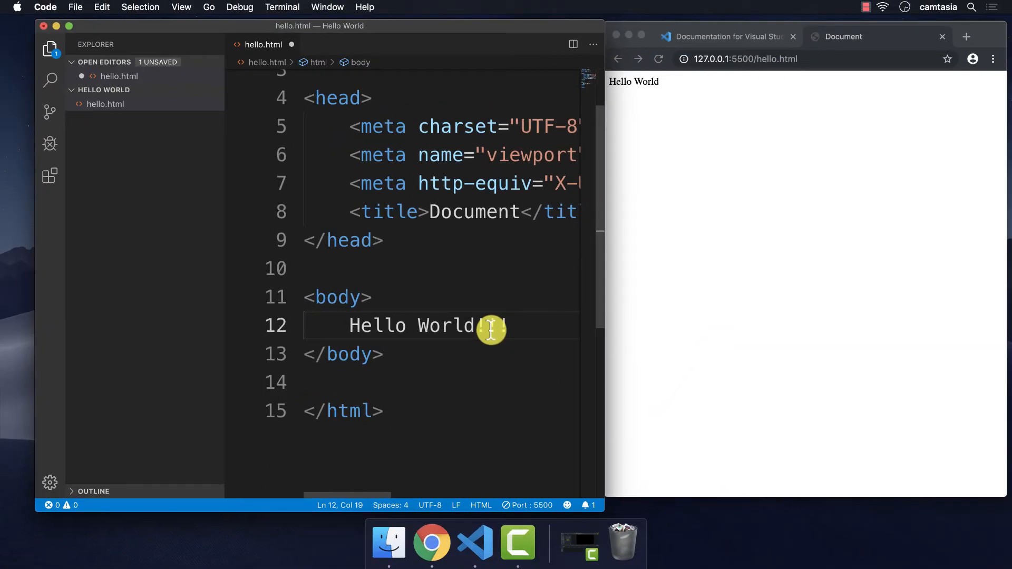
pyautogui.press('super+s')
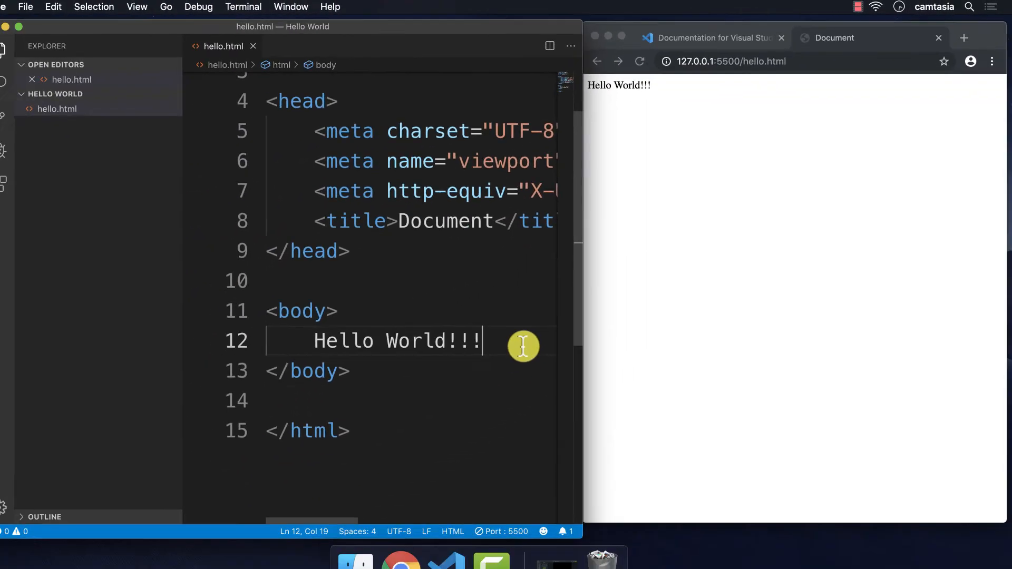
# Step: Replace the body text with an Emmet h1 reading 'Hello World!!!' and save
pyautogui.press('BackSpace')
pyautogui.press('BackSpace')
pyautogui.press('BackSpace')
pyautogui.press('BackSpace')
pyautogui.press('BackSpace')
pyautogui.press('BackSpace')
pyautogui.press('BackSpace')
pyautogui.press('BackSpace')
pyautogui.press('BackSpace')
pyautogui.press('BackSpace')
pyautogui.press('BackSpace')
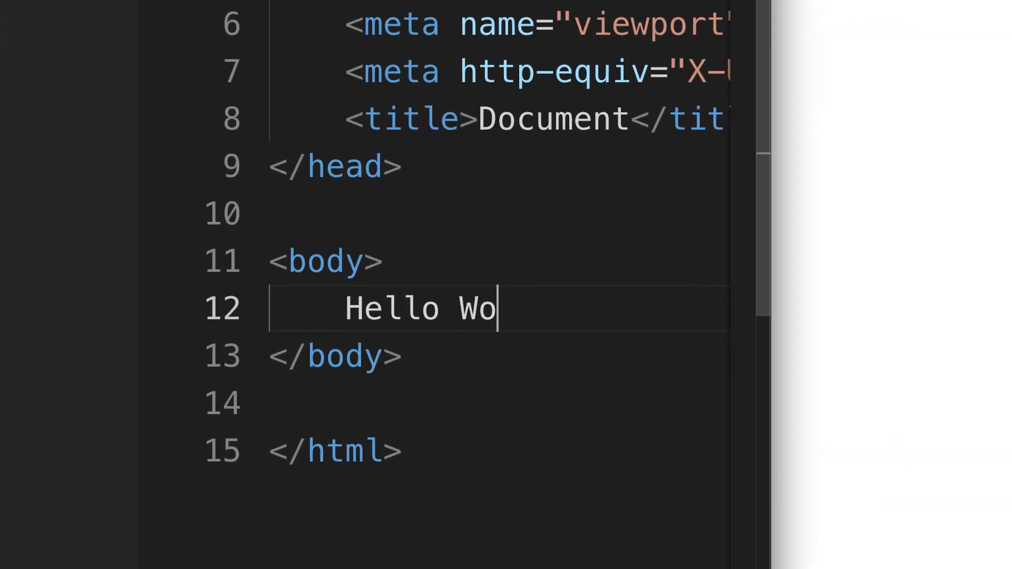
pyautogui.press('BackSpace')
pyautogui.press('BackSpace')
pyautogui.press('BackSpace')
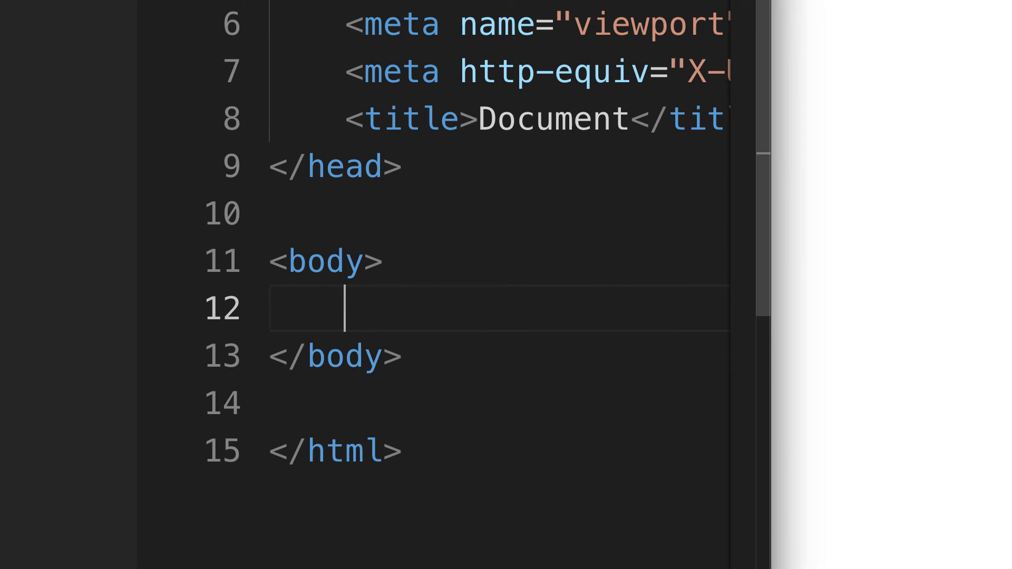
pyautogui.write('h1')
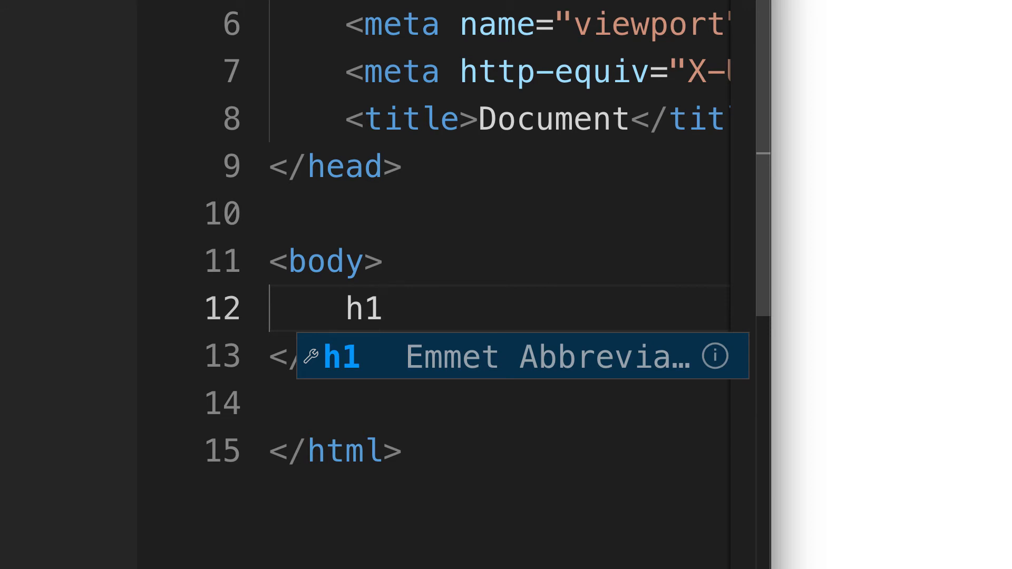
pyautogui.press('Tab')
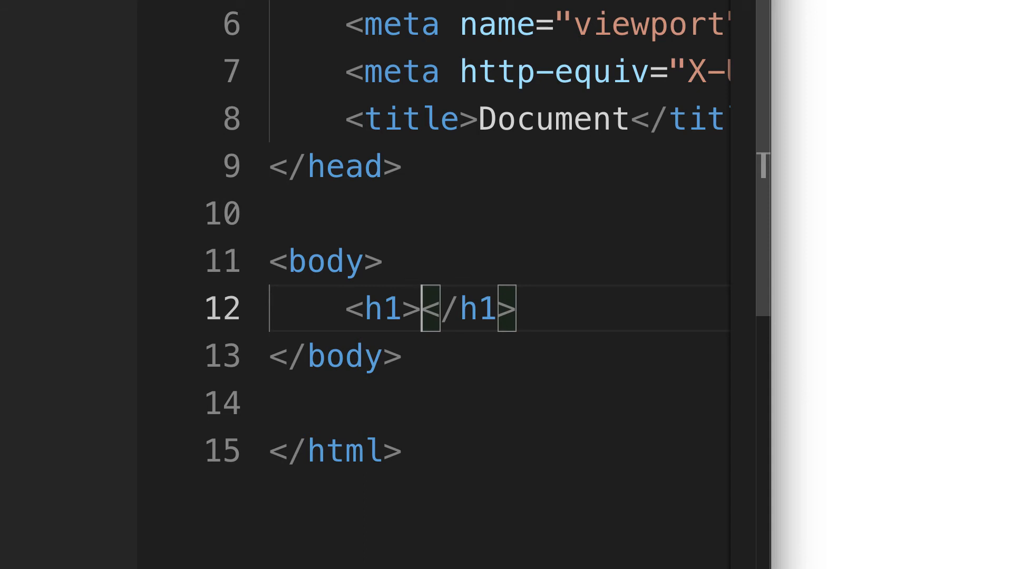
pyautogui.write('Hello ')
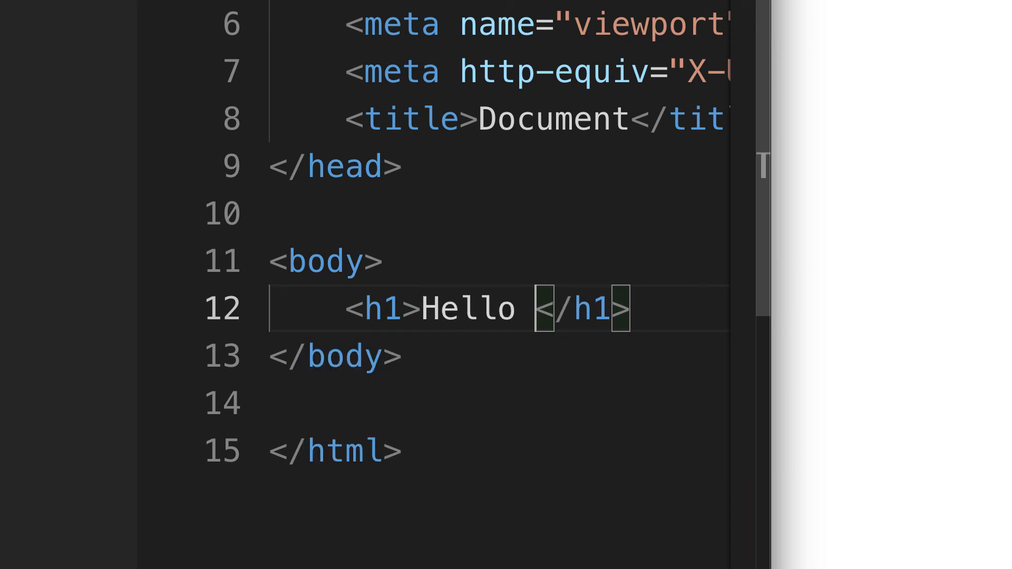
pyautogui.write('World!!!')
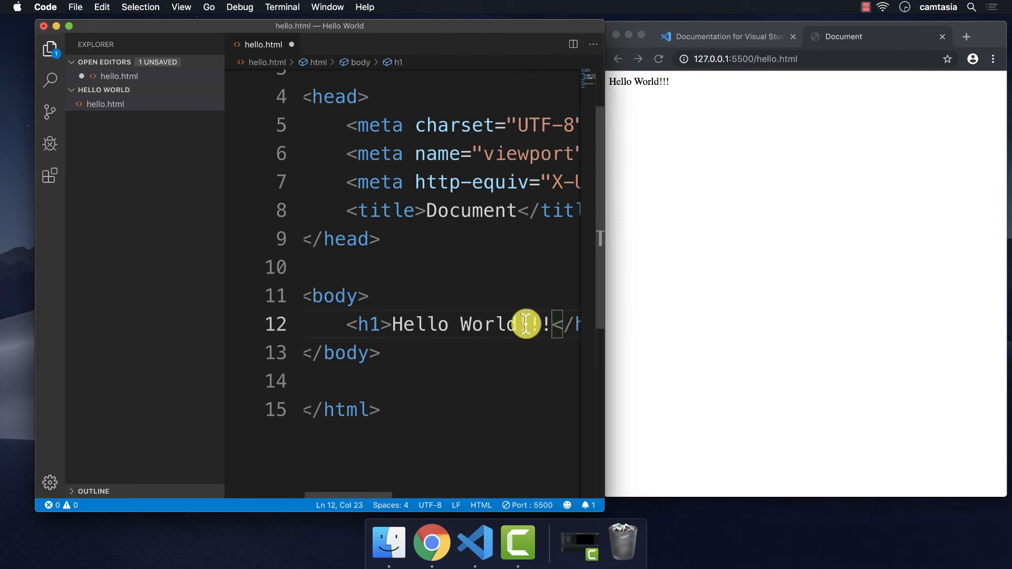
pyautogui.hscroll(2, 527, 323)
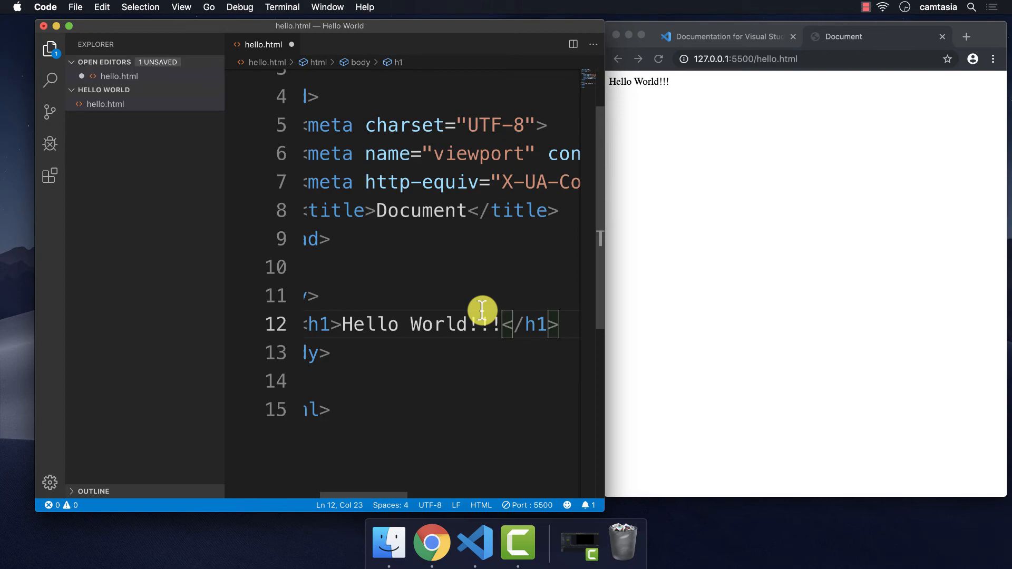
pyautogui.press('super+s')
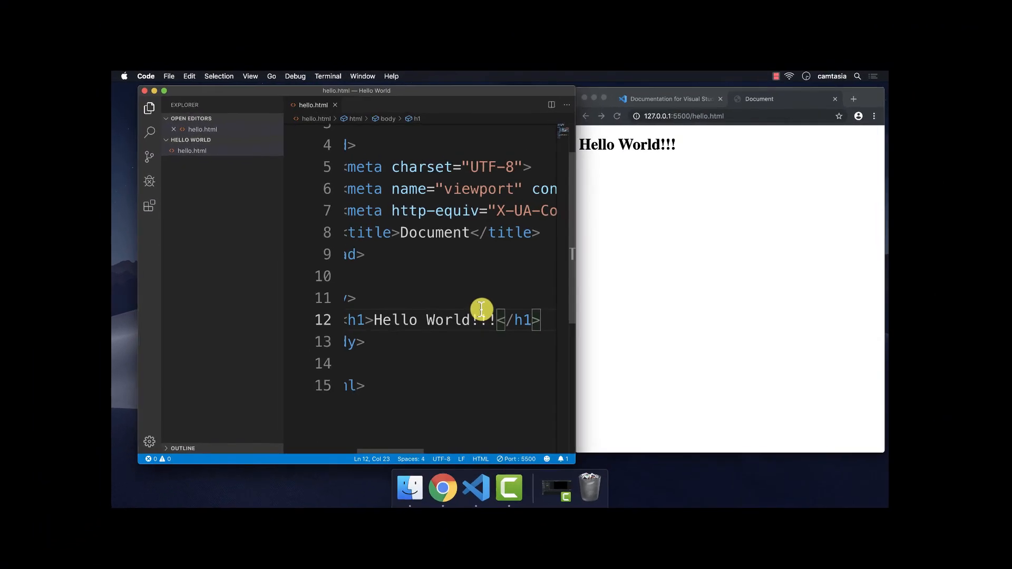